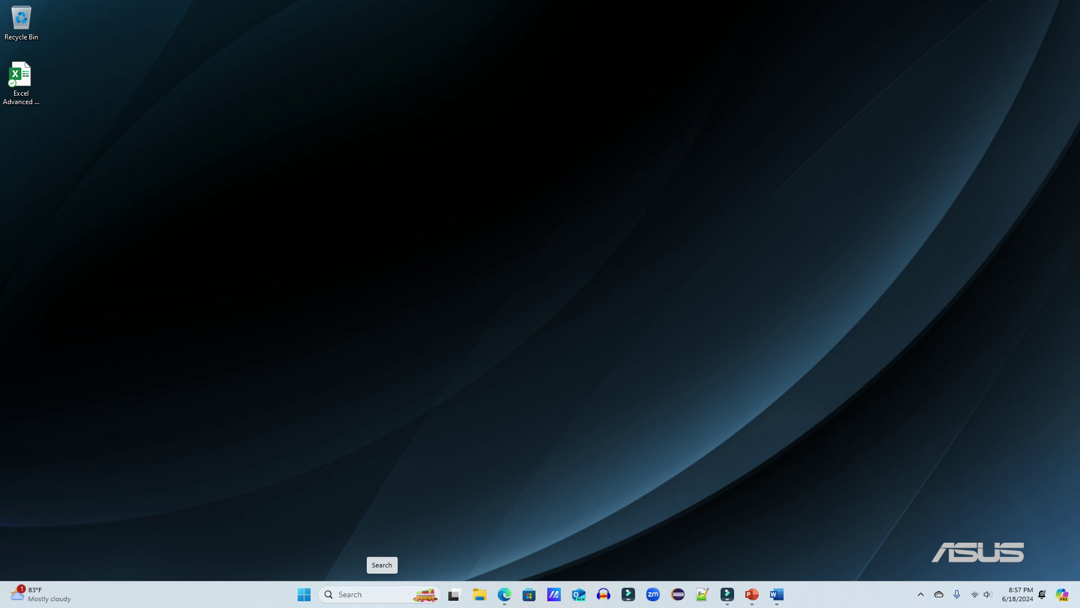
- Launch Excel by searching 'ex' in Windows Search
left_click(377, 594)
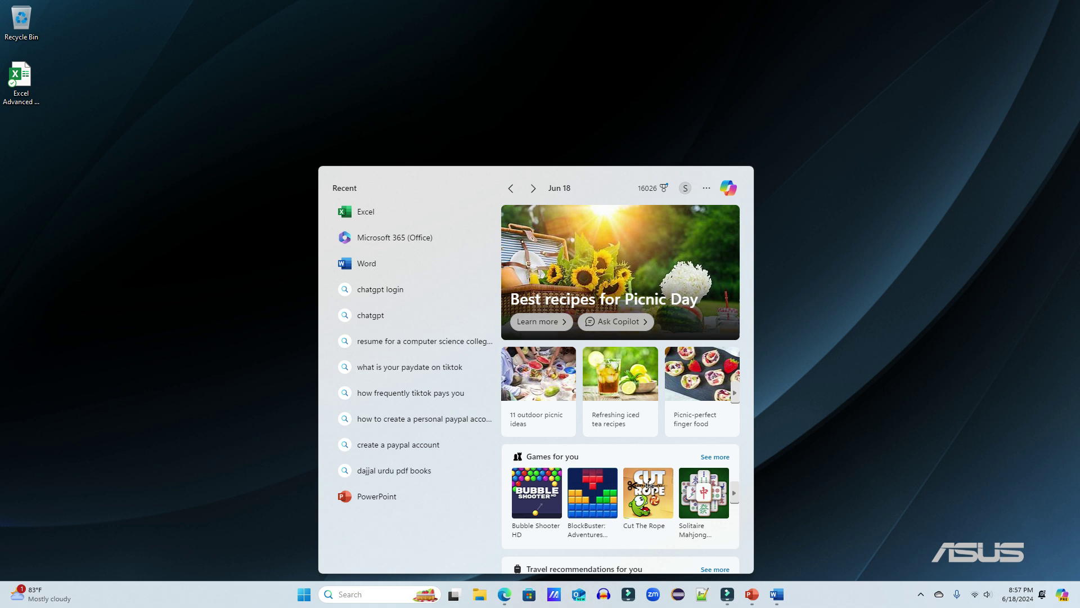
type("ex")
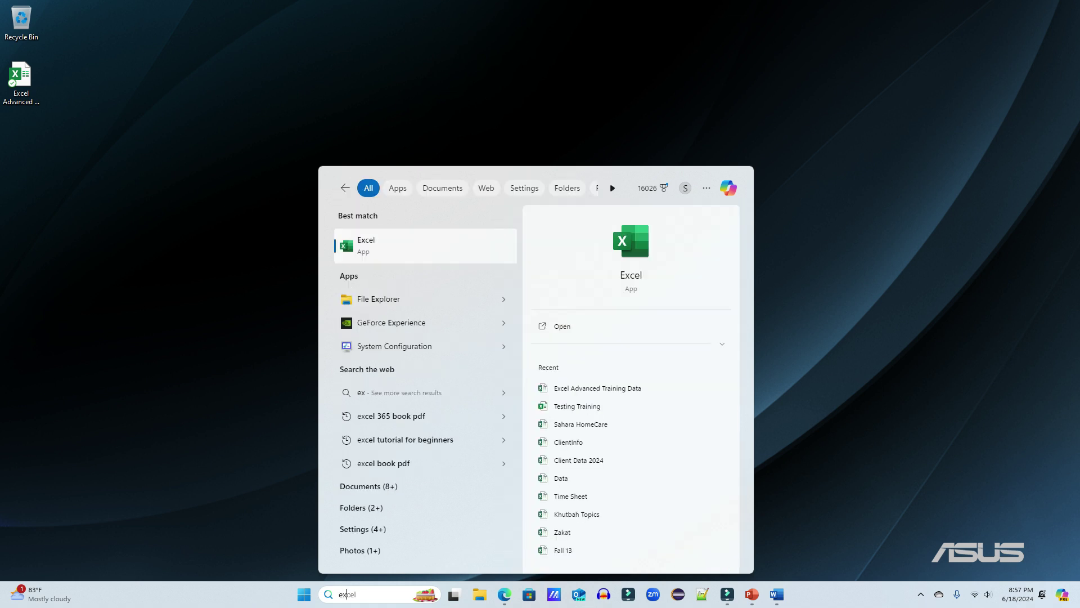
key("Return")
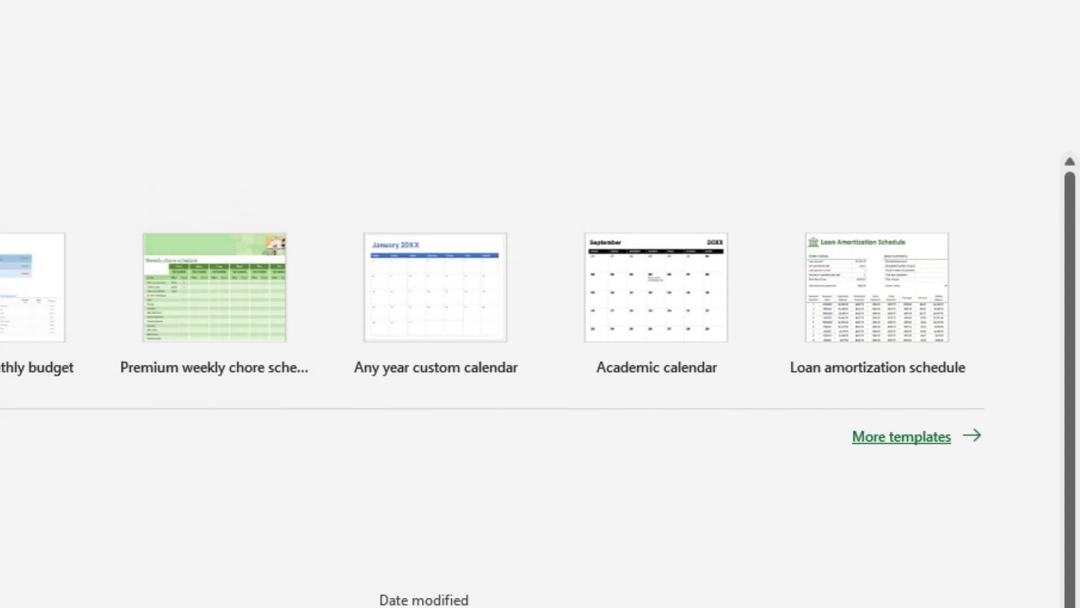
- Go to the More templates page, browse it, and place the cursor in the online template search
left_click(901, 437)
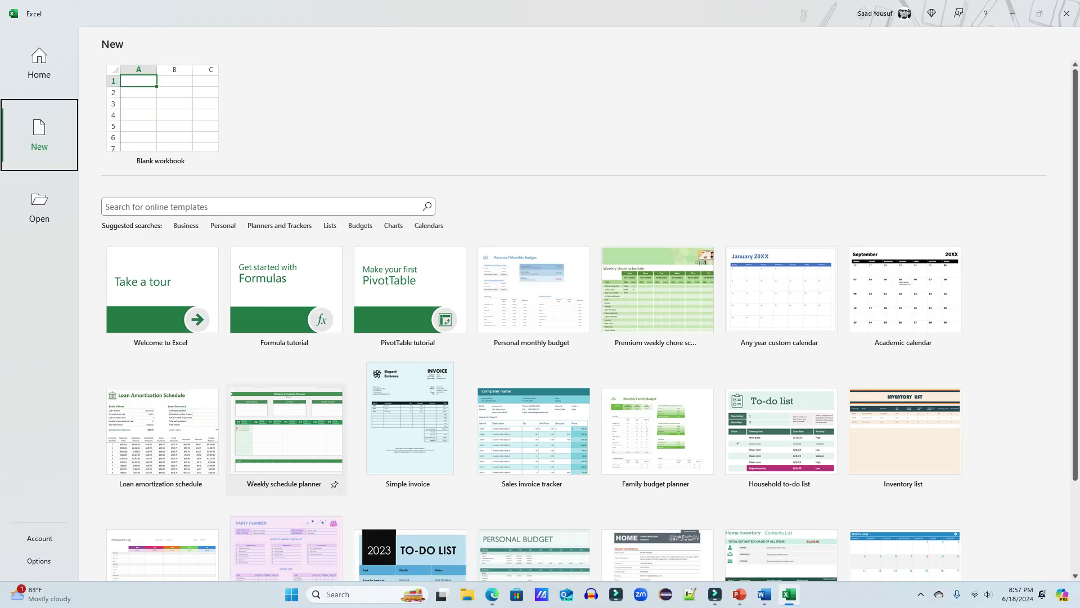
scroll(410, 427, "down", 3)
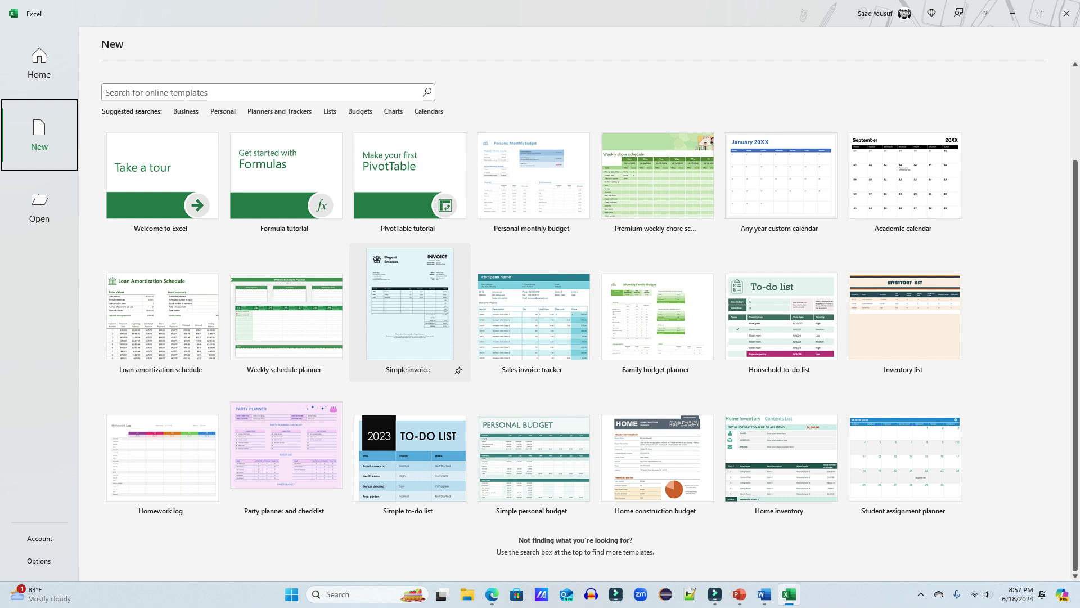
scroll(410, 312, "up", 3)
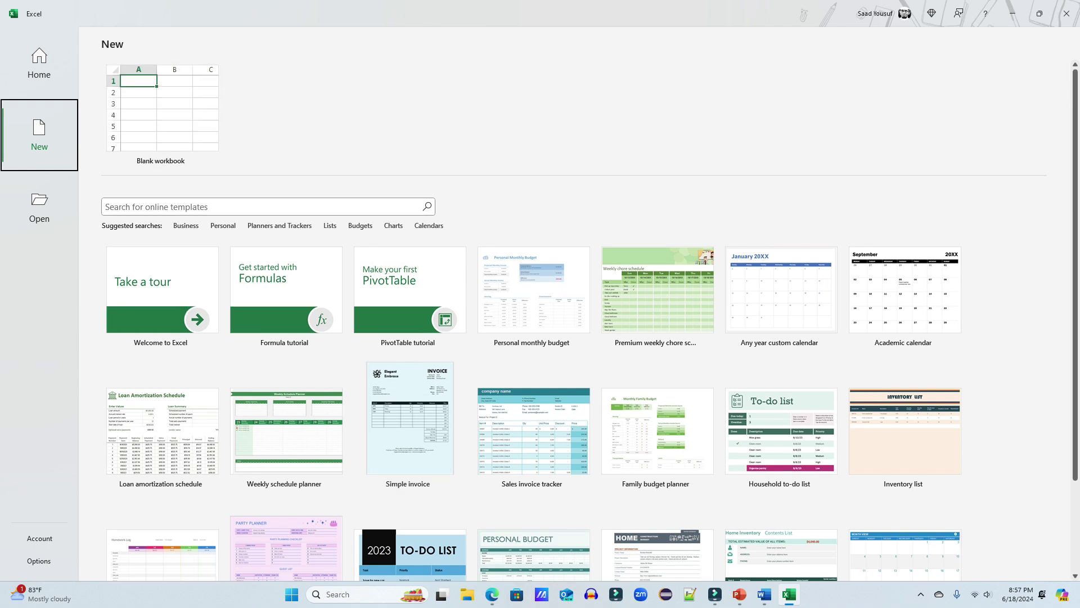
left_click(206, 206)
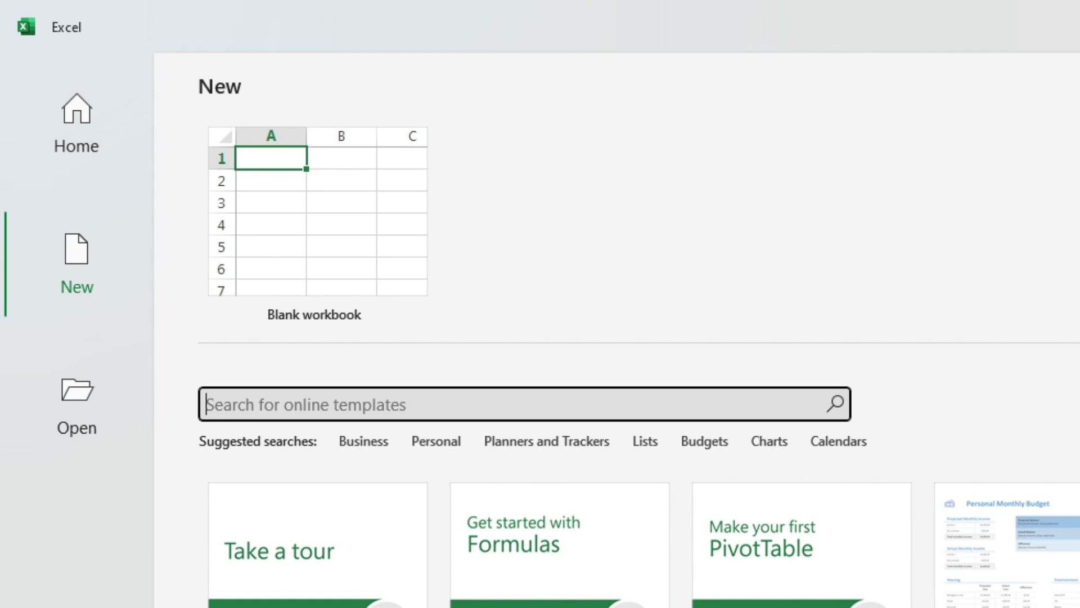
- Search templates for 'invoice' and create a workbook from 'Invoice with sales tax'
type("invoice")
key("Return")
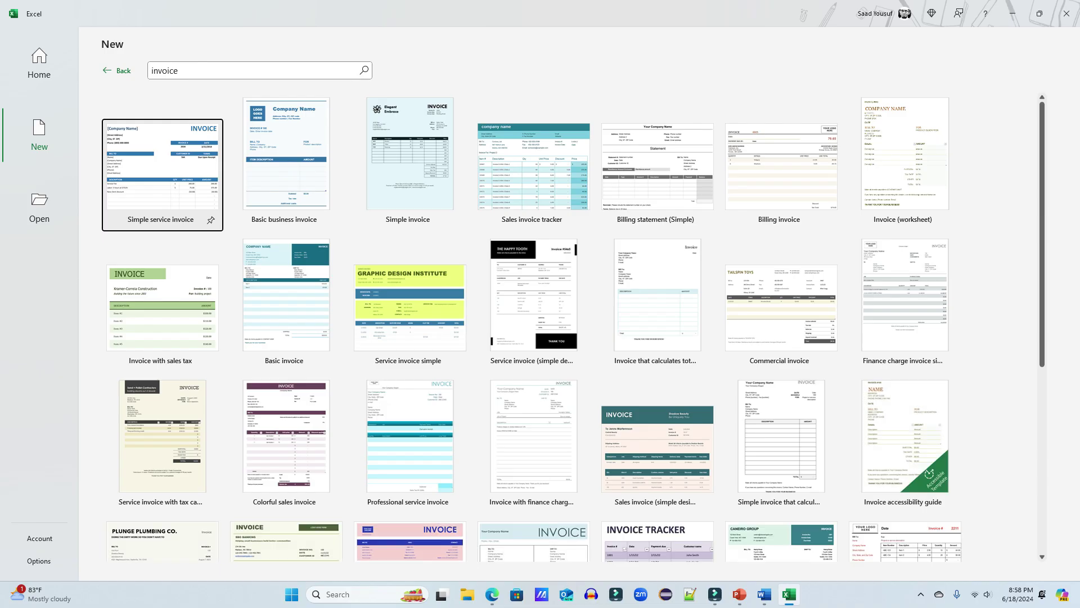
scroll(518, 355, "down", 5)
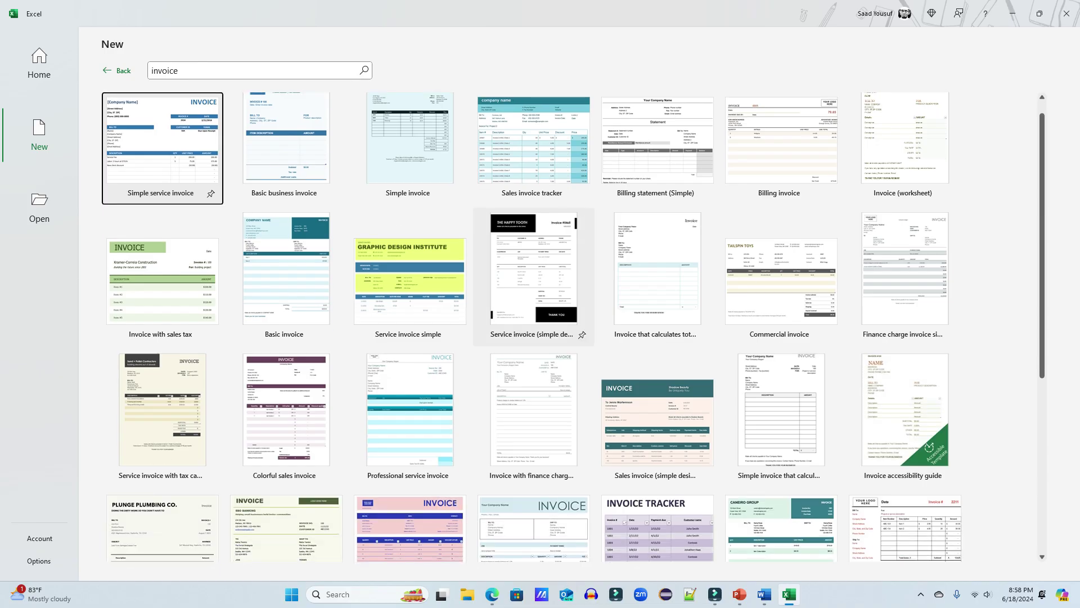
scroll(532, 309, "down", 1)
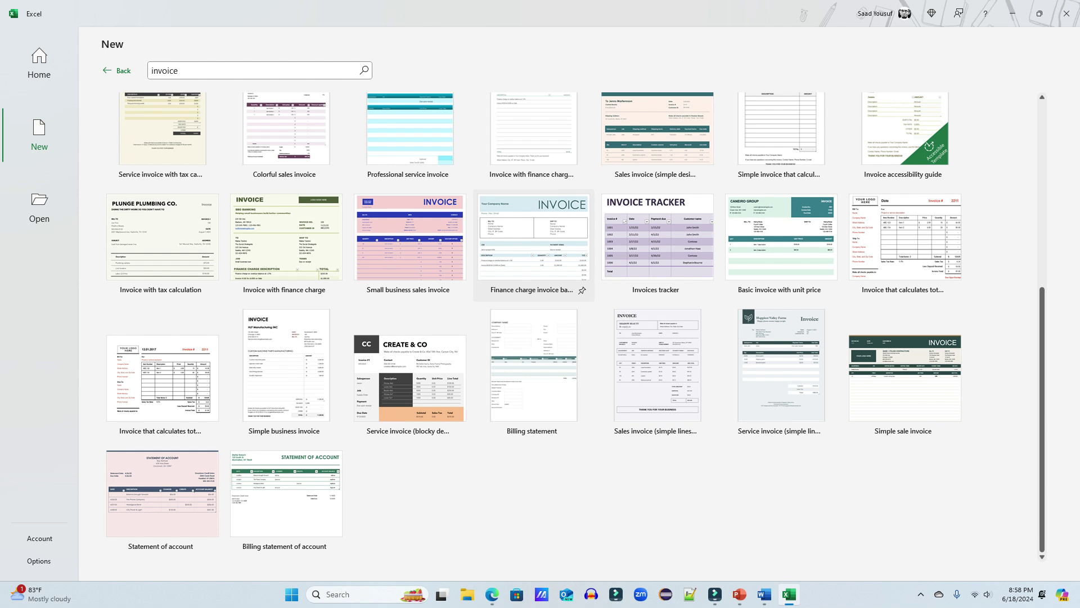
scroll(532, 253, "up", 3)
scroll(534, 281, "up", 1)
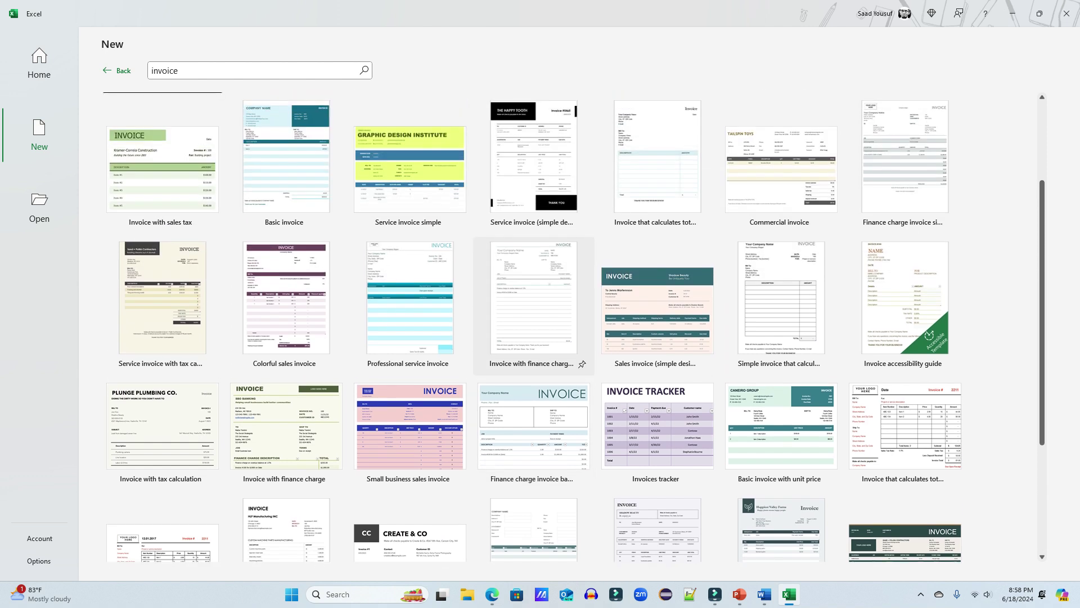
scroll(533, 304, "up", 2)
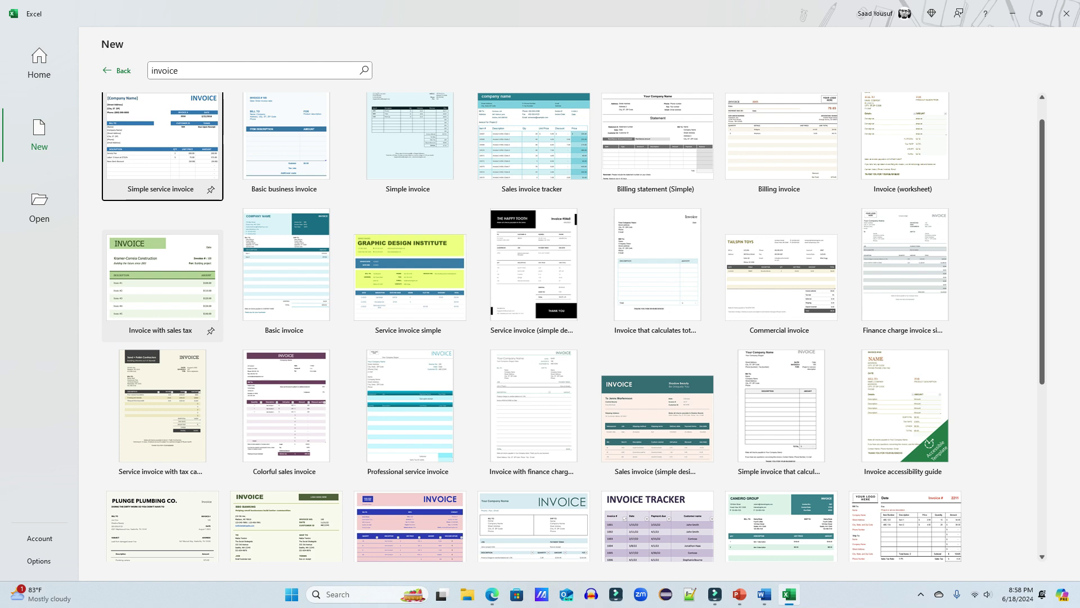
left_click(163, 278)
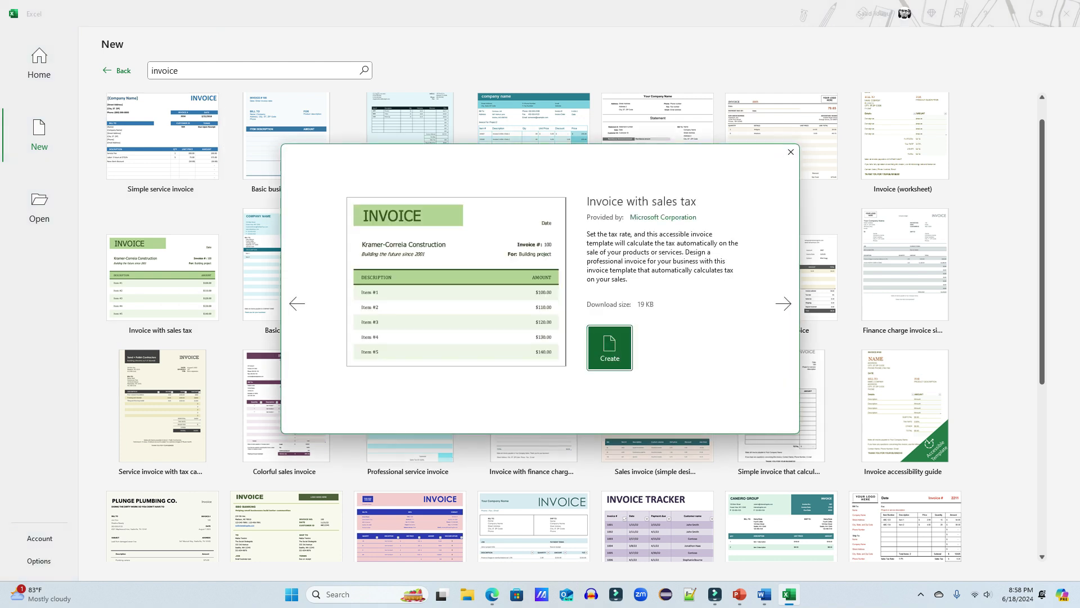
key("Return")
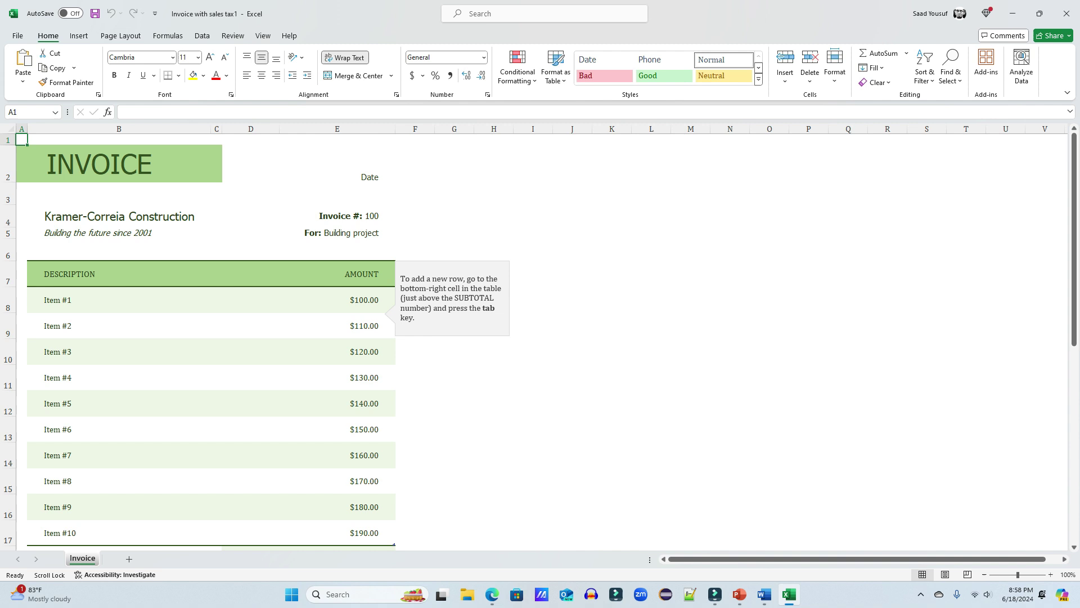
scroll(540, 337, "down", 6)
scroll(540, 337, "up", 6)
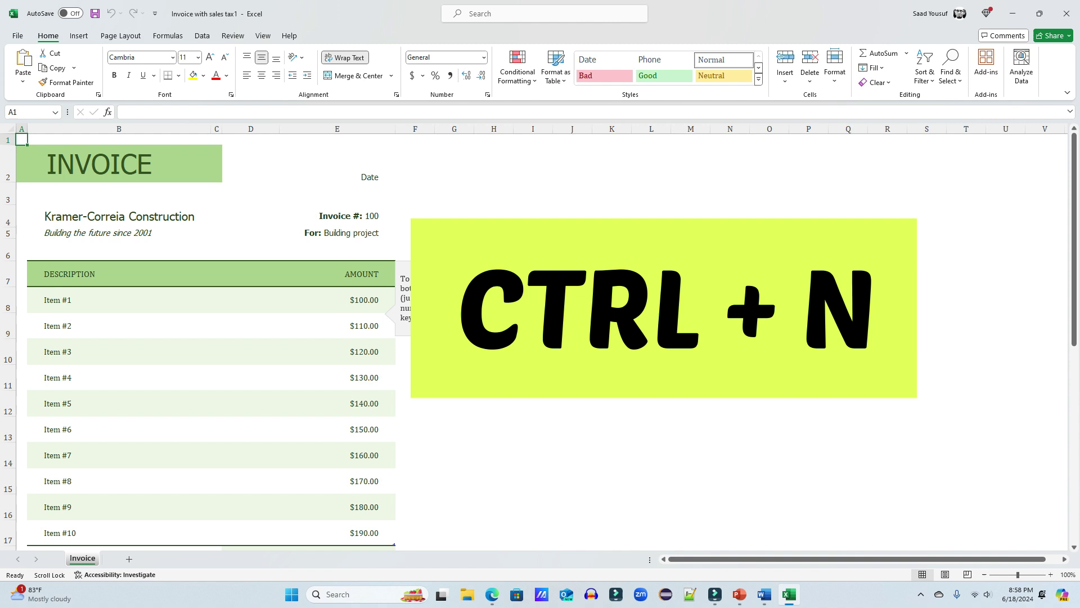
- Create blank Book1 with Ctrl+N, switch between both workbooks, and return to the invoice
key("ctrl+n")
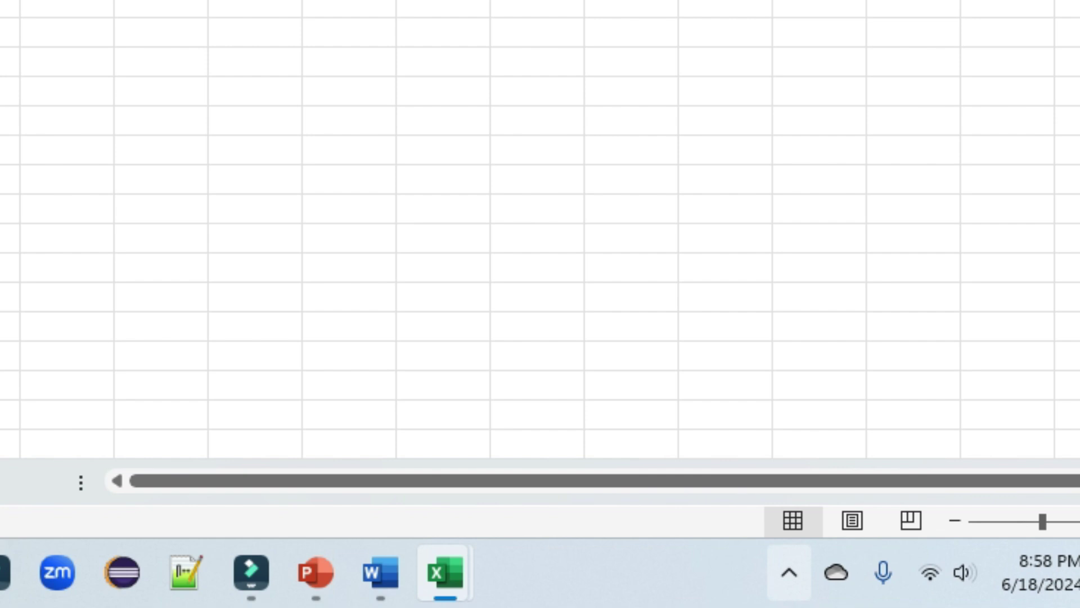
mouse_move(445, 572)
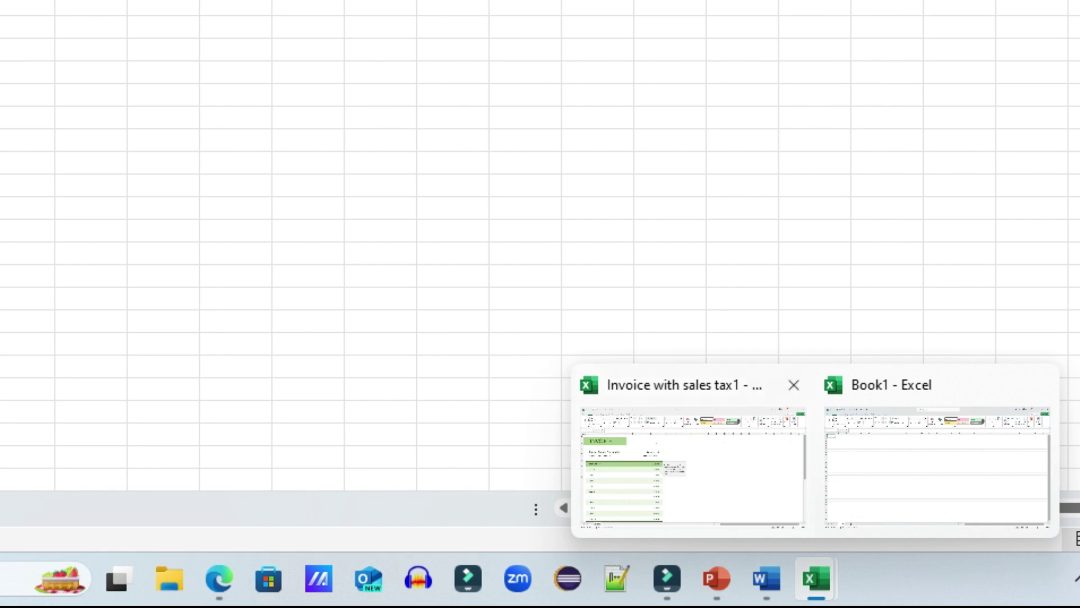
left_click(692, 467)
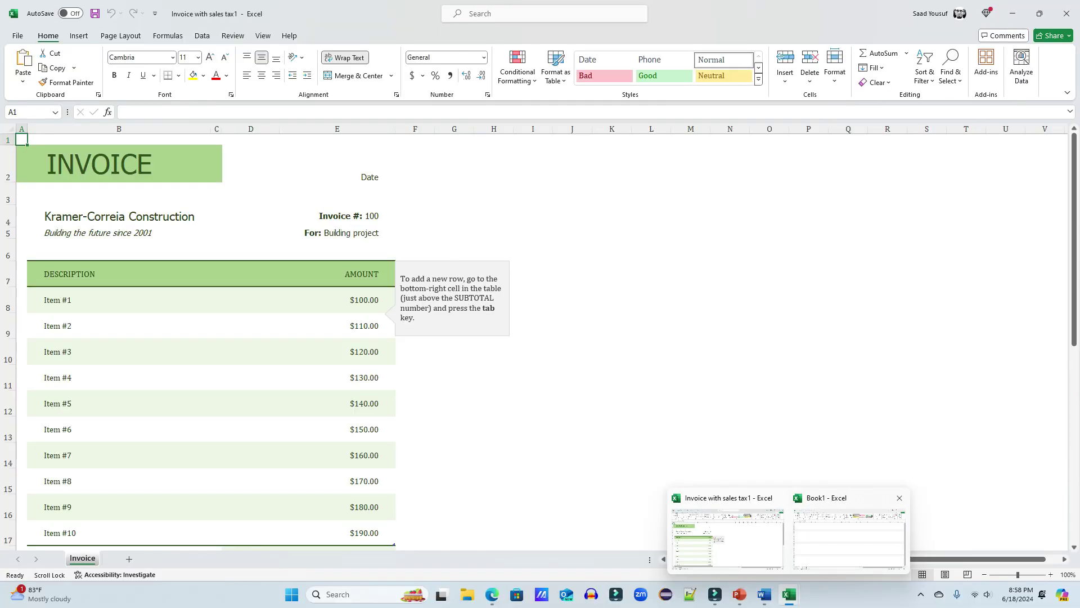
left_click(947, 461)
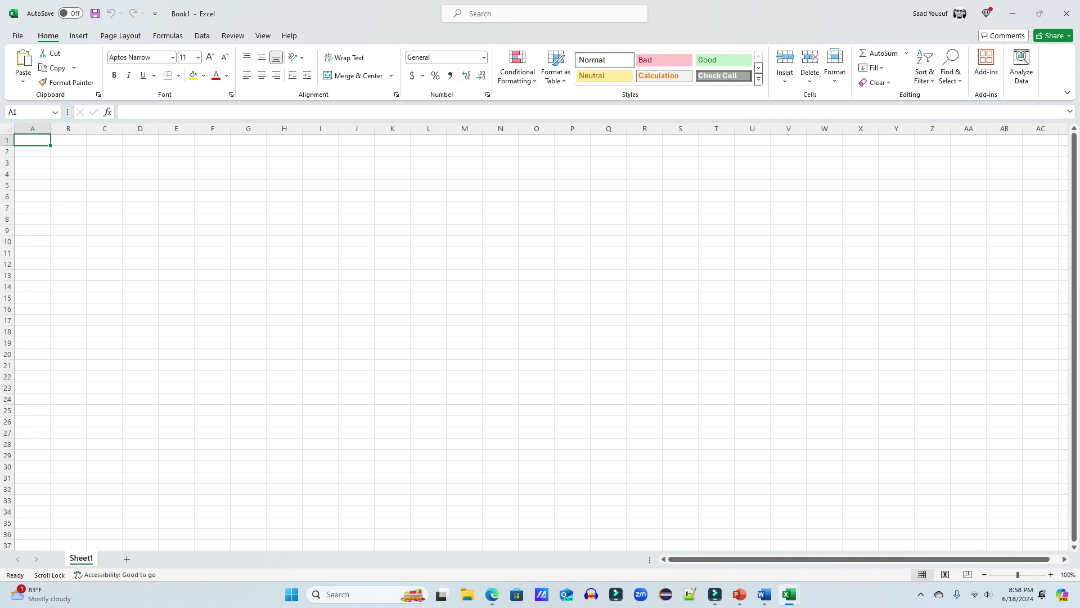
key("alt+Tab")
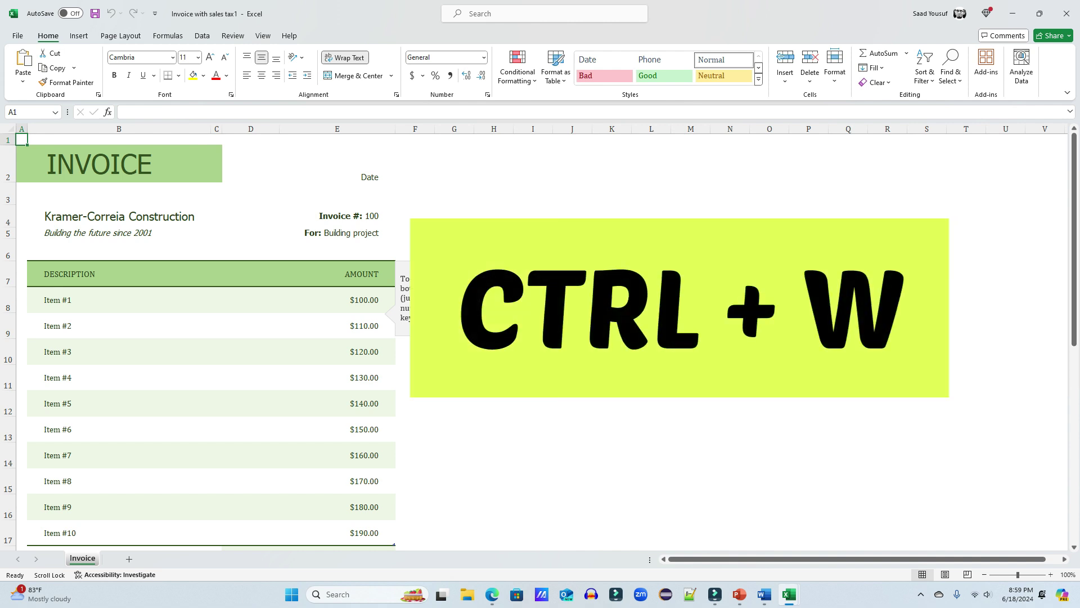
- Close 'Invoice with sales tax1' with Ctrl+W, leaving Book1 open
key("ctrl+w")
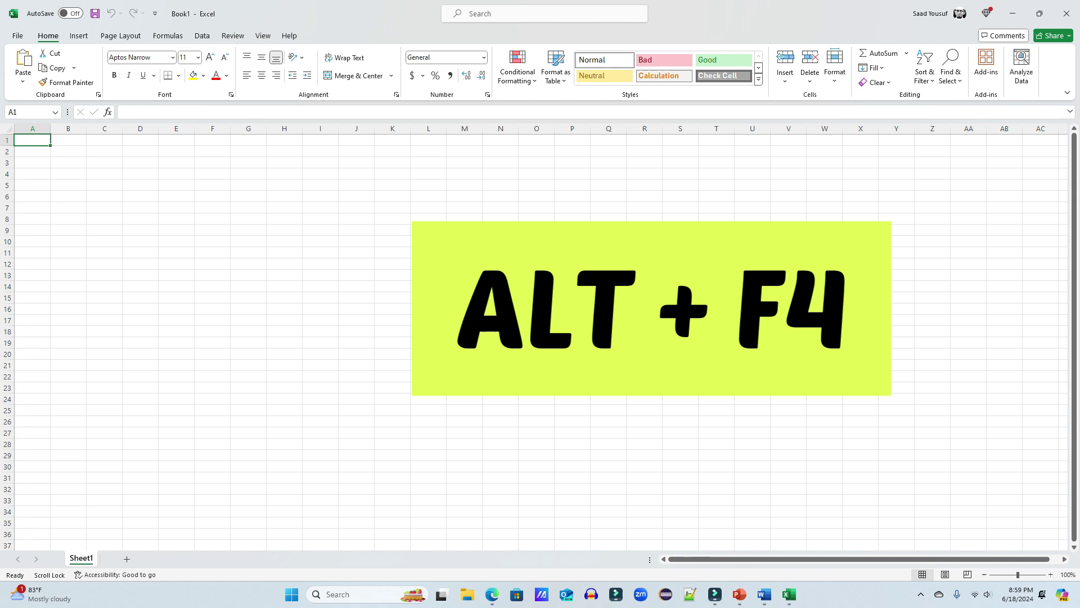
- Quit Excel, relaunch it by searching 'excel', and open a new blank workbook
key("alt+F4")
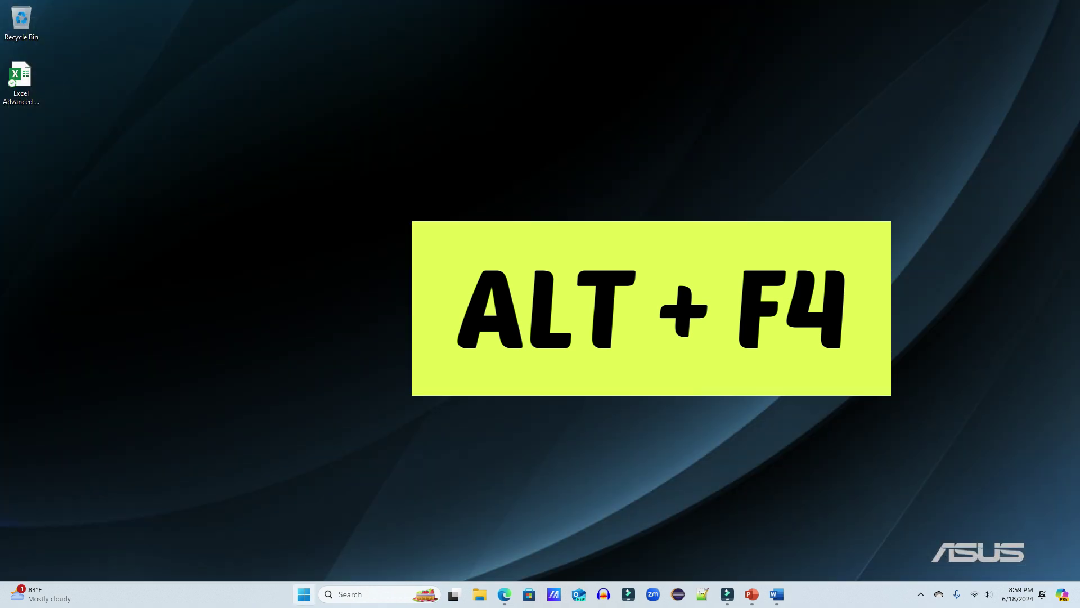
left_click(340, 595)
type("word")
key("BackSpace")
key("BackSpace")
key("BackSpace")
key("BackSpace")
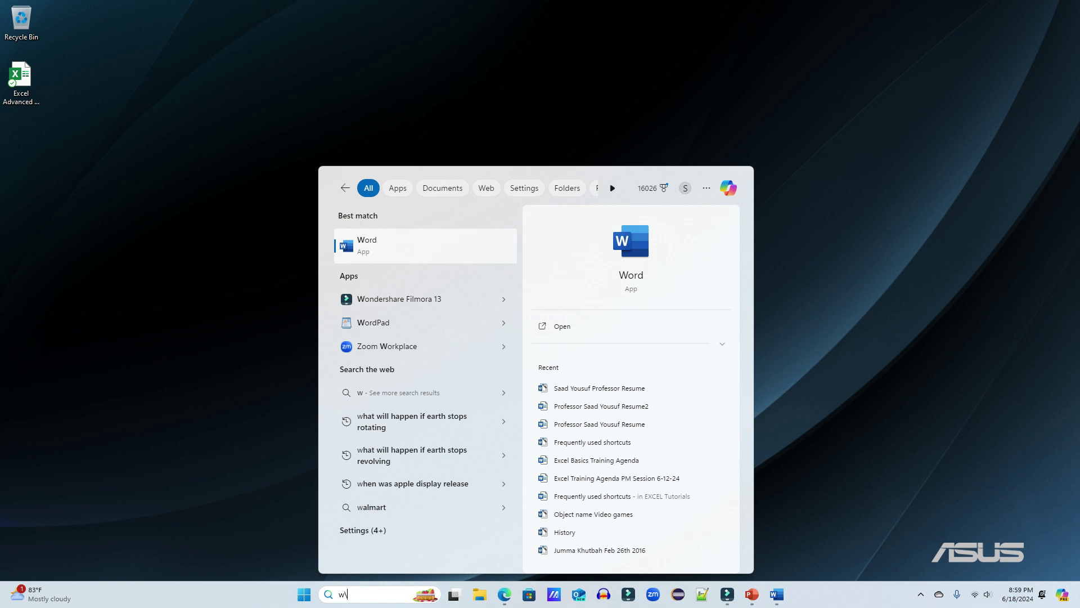
type("excel")
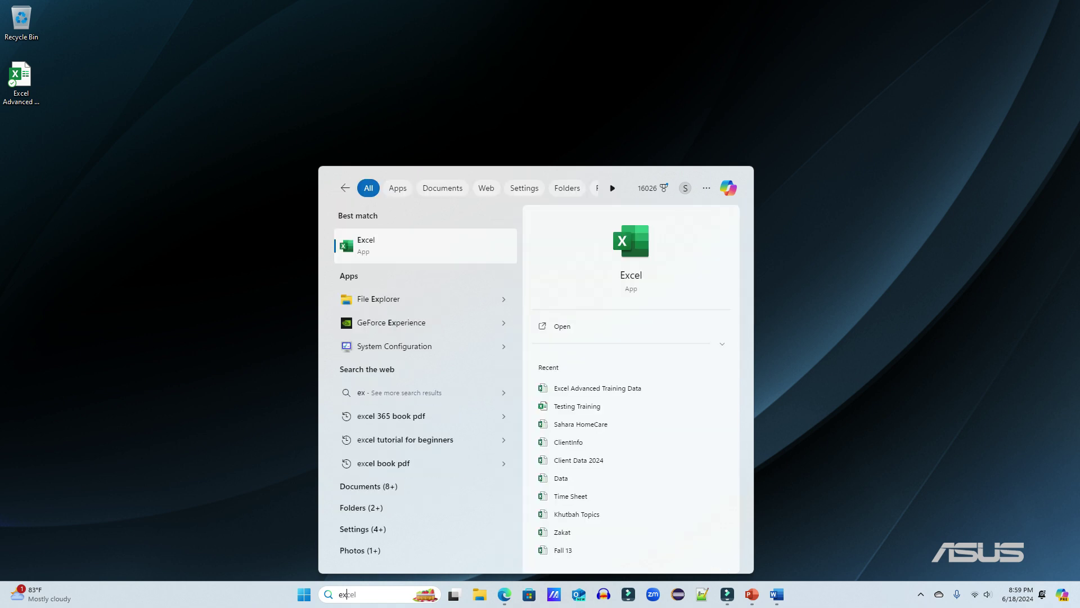
key("Return")
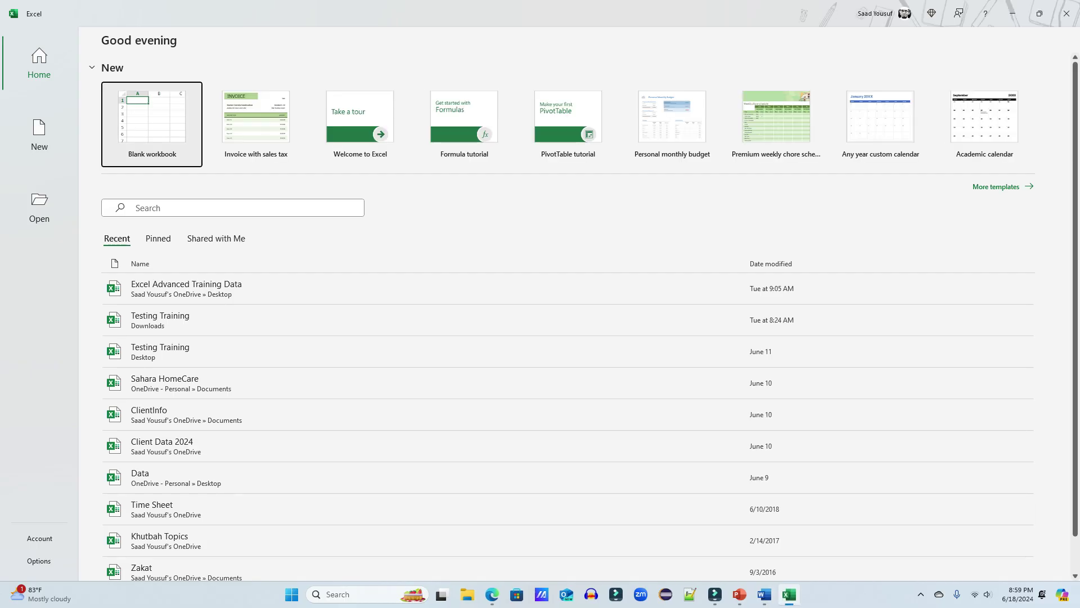
key("Return")
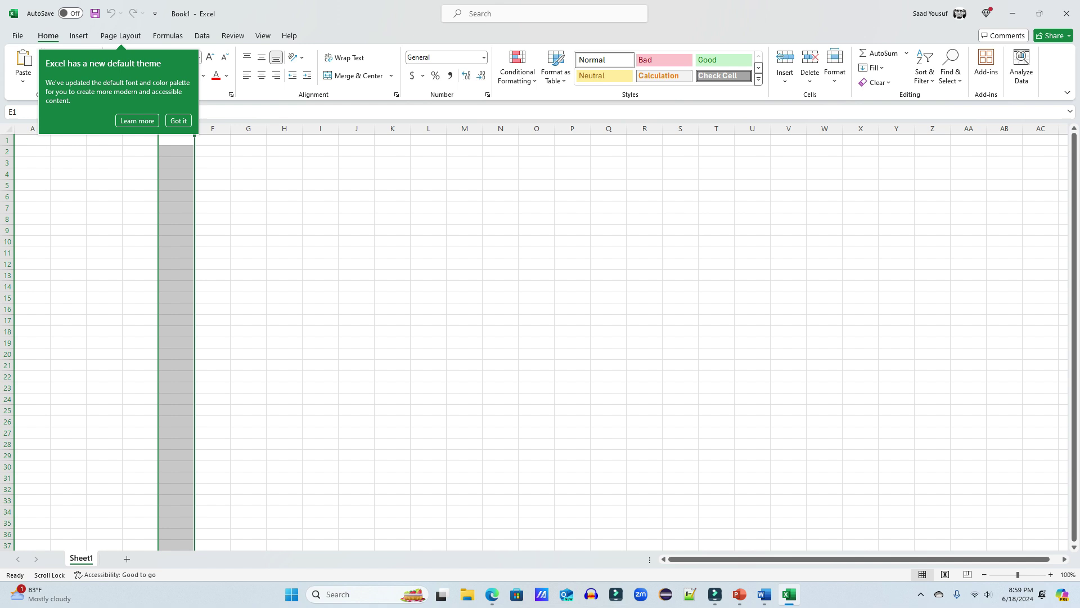
- Dismiss the new-theme tip and add Sheet2 and Sheet3 to Book1
left_click(248, 218)
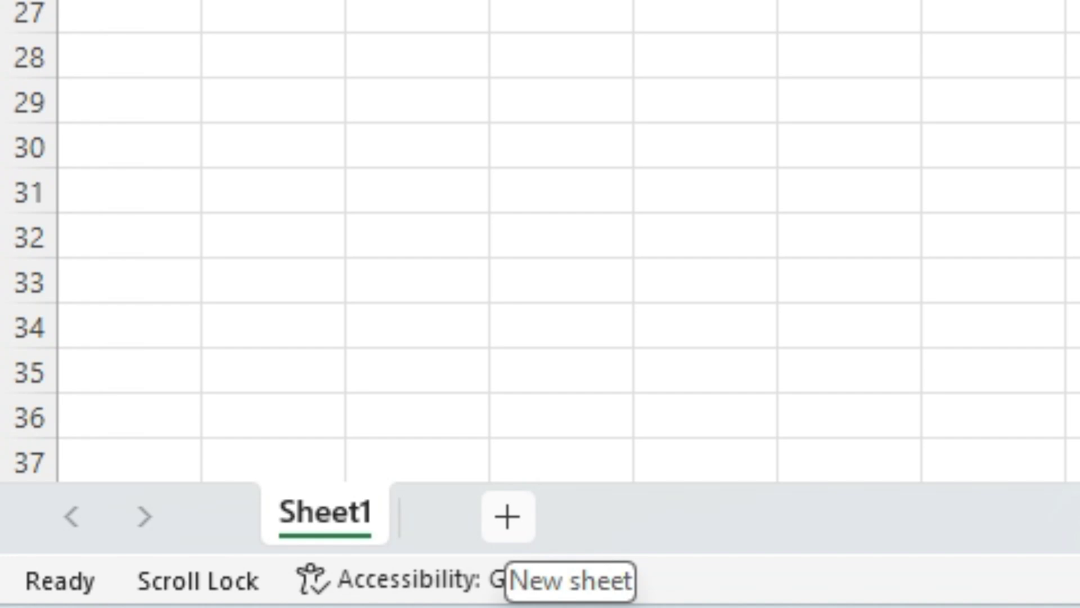
left_click(508, 516)
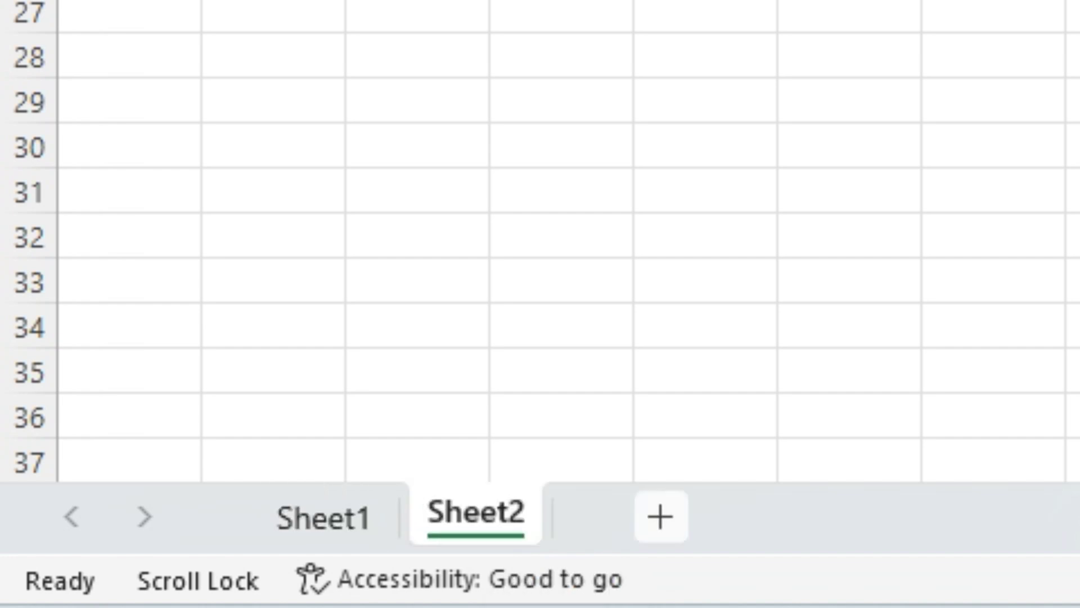
left_click(658, 516)
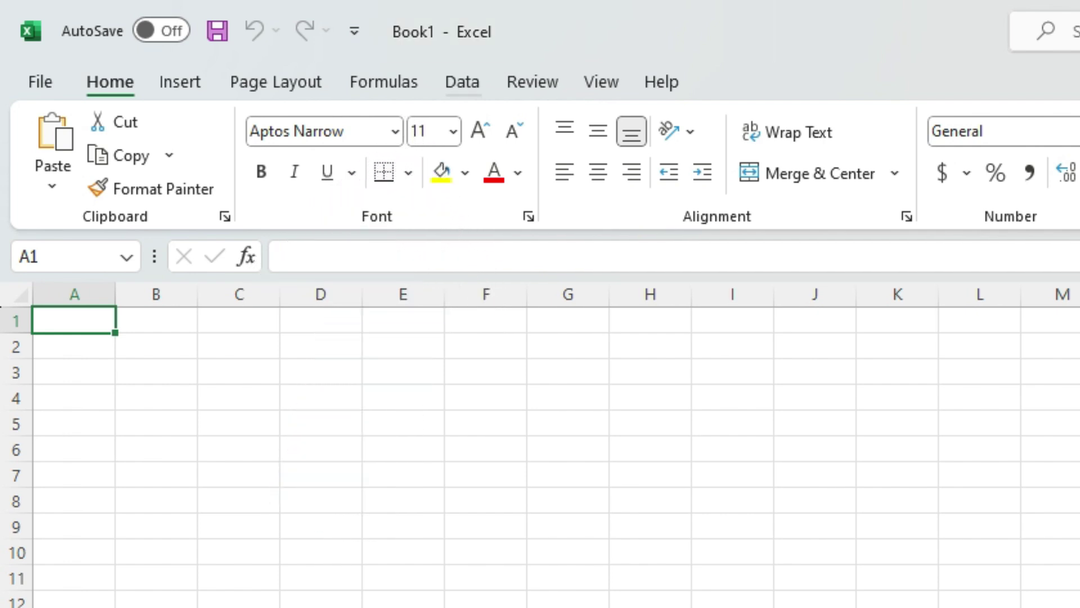
- Cancel the first save prompt, visit the File backstage, then reopen it and enter 'Week 1 Lesson'
key("ctrl+s")
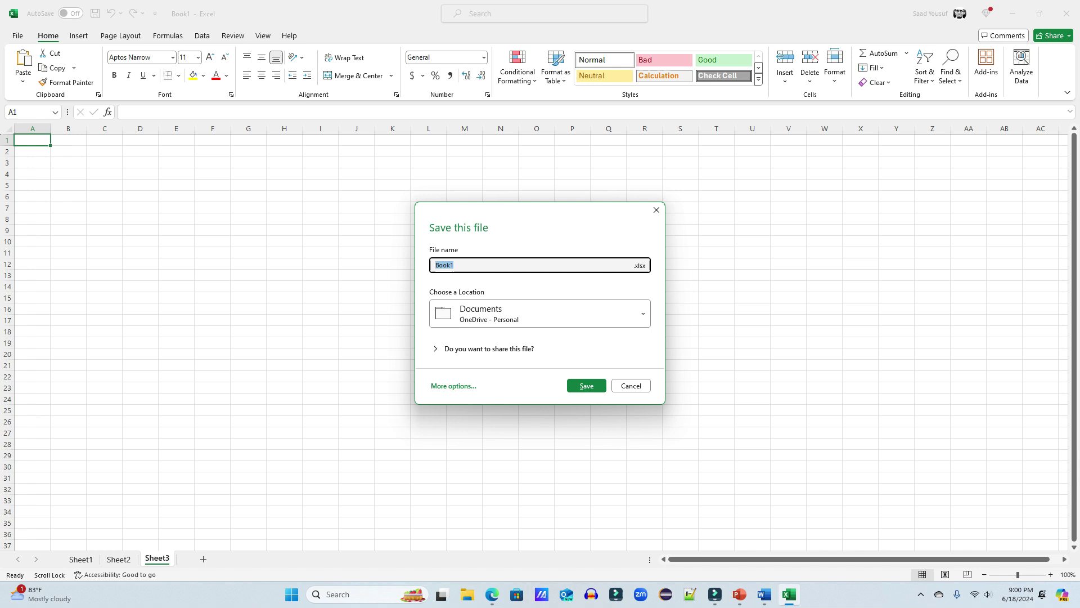
key("Escape")
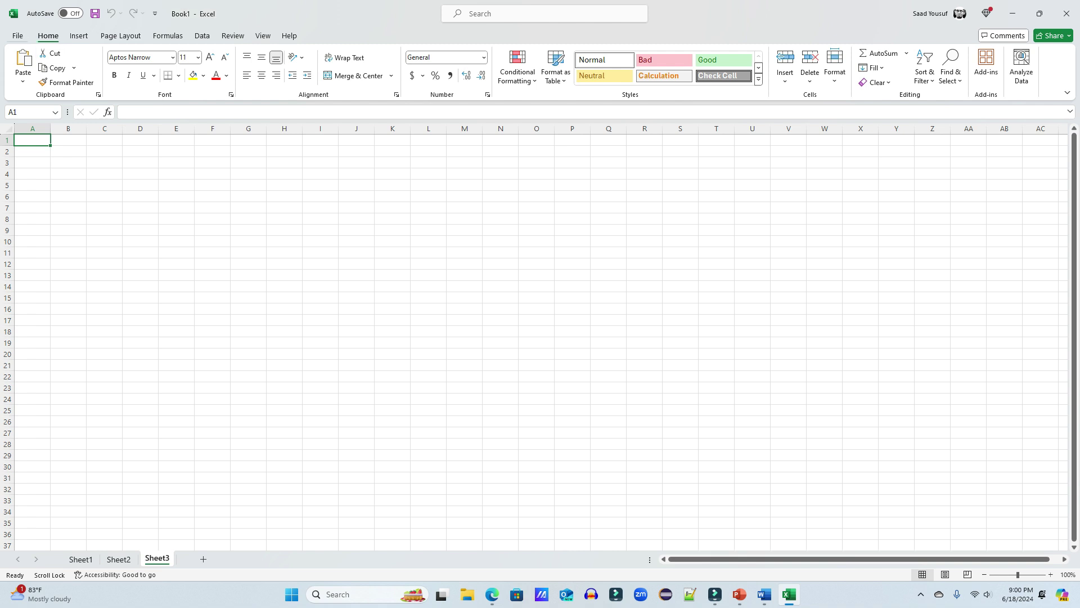
key("alt+f")
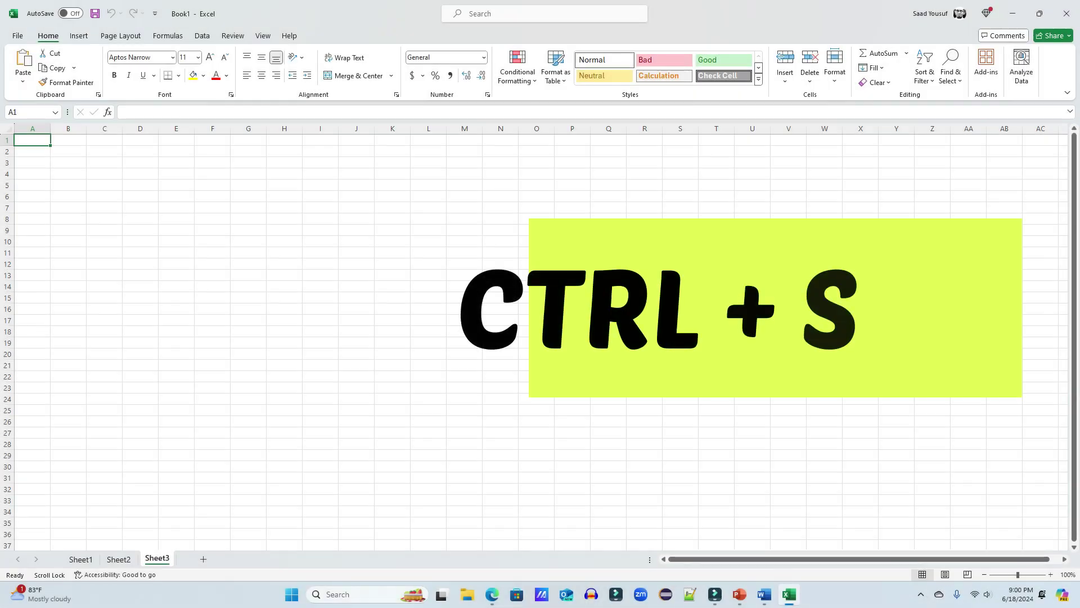
key("ctrl+s")
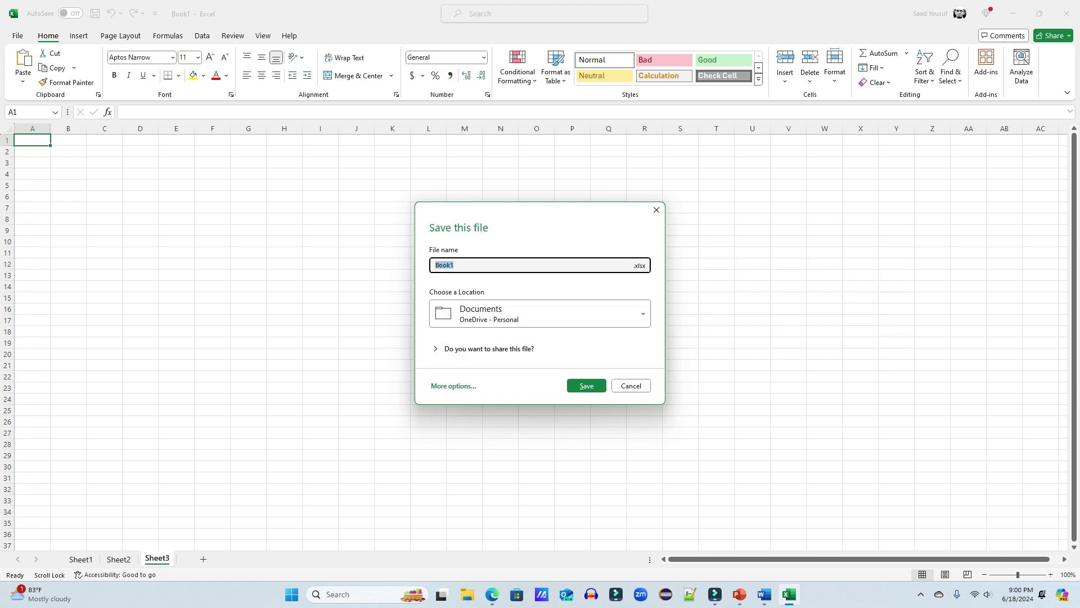
type("Week 1 Lesson")
- Save the workbook as 'Week 1 Lesson' on the Desktop via the full Save As options
left_click(454, 385)
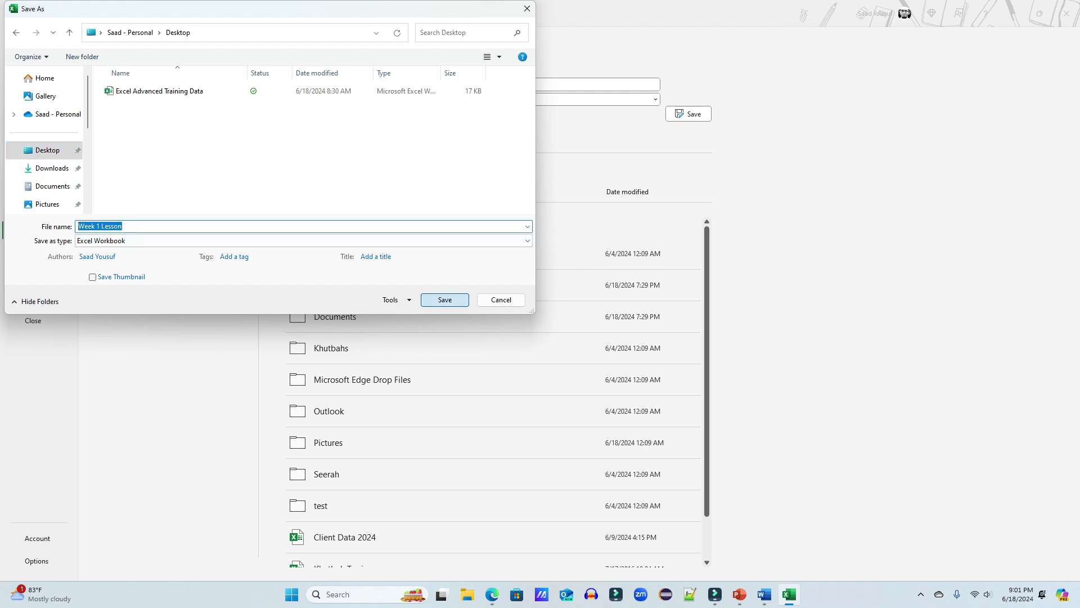
key("Return")
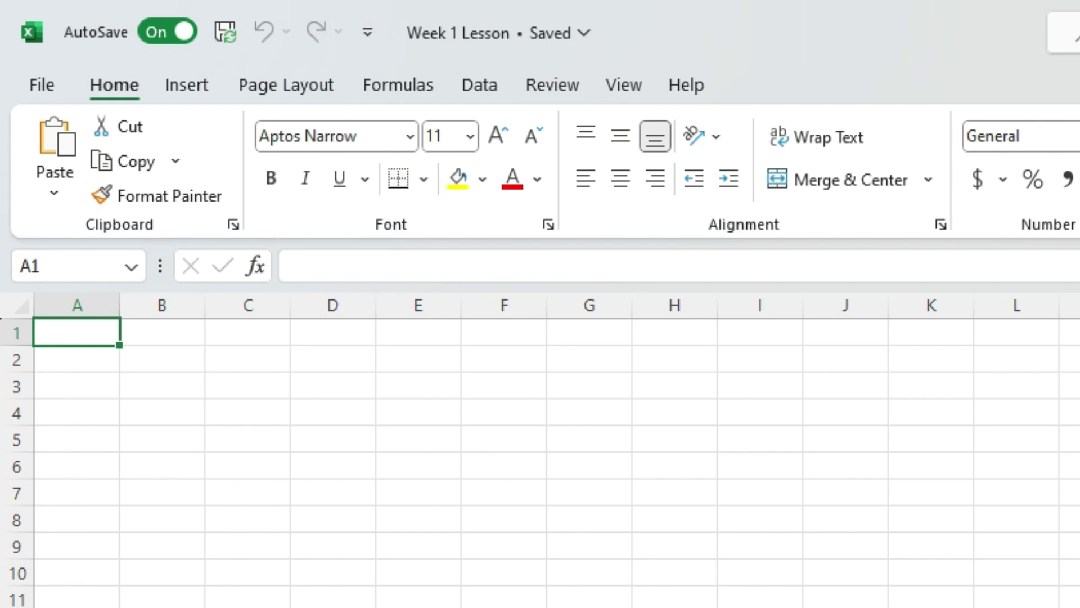
left_click(187, 84)
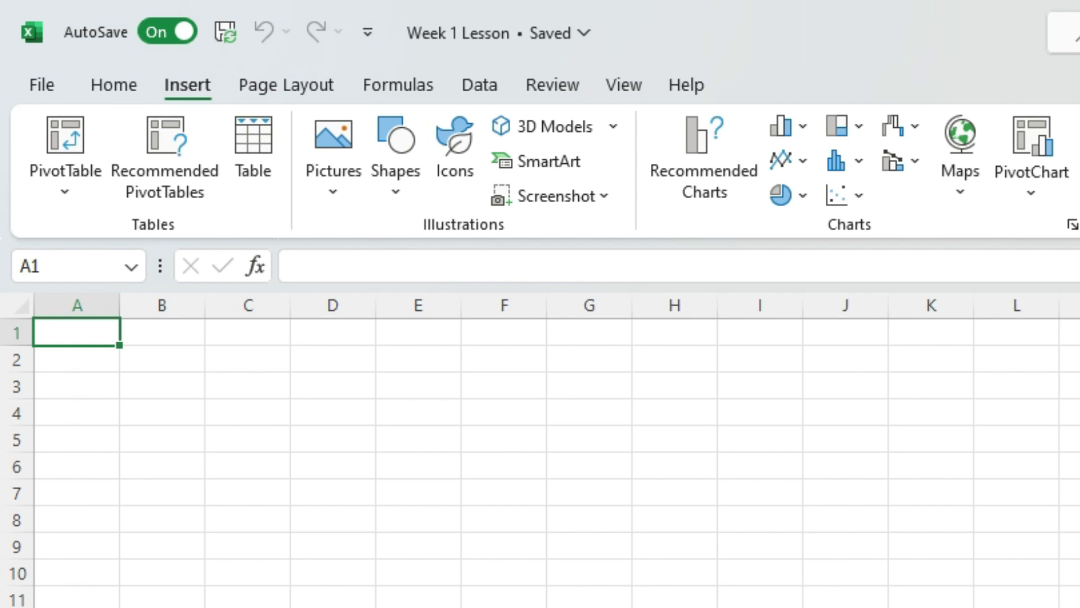
- Browse the Page Layout, Formulas, Data and Review tabs, ending back on Home
left_click(285, 85)
left_click(398, 84)
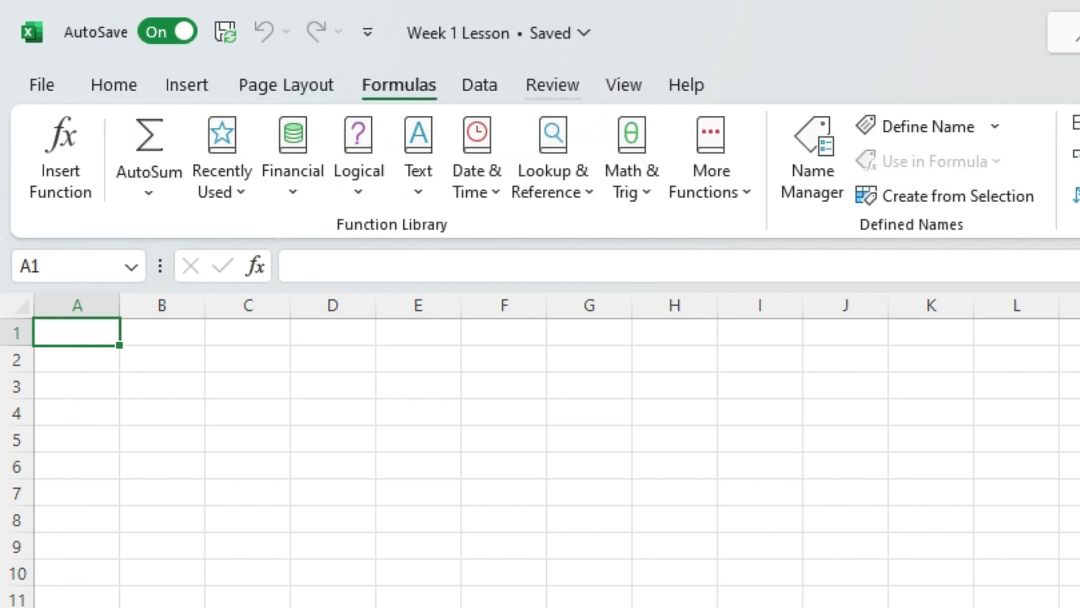
left_click(479, 85)
left_click(552, 84)
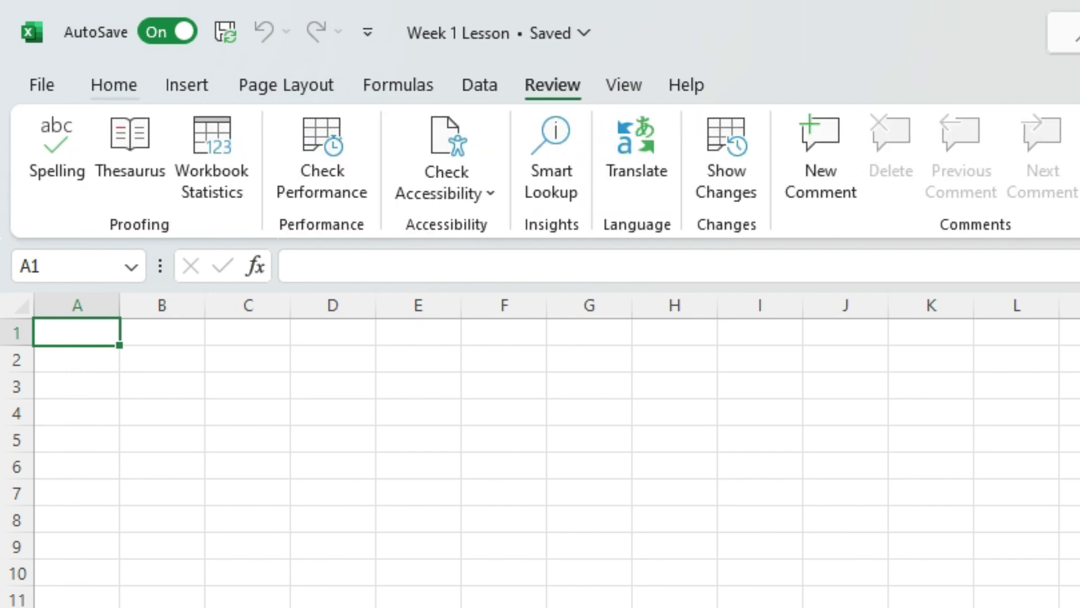
left_click(114, 84)
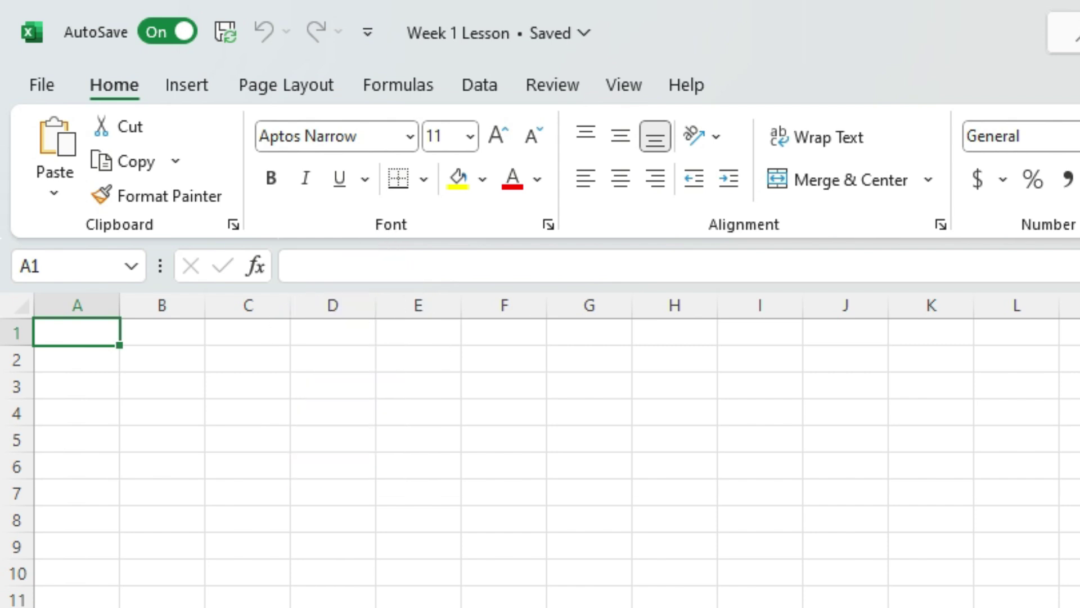
left_click(286, 85)
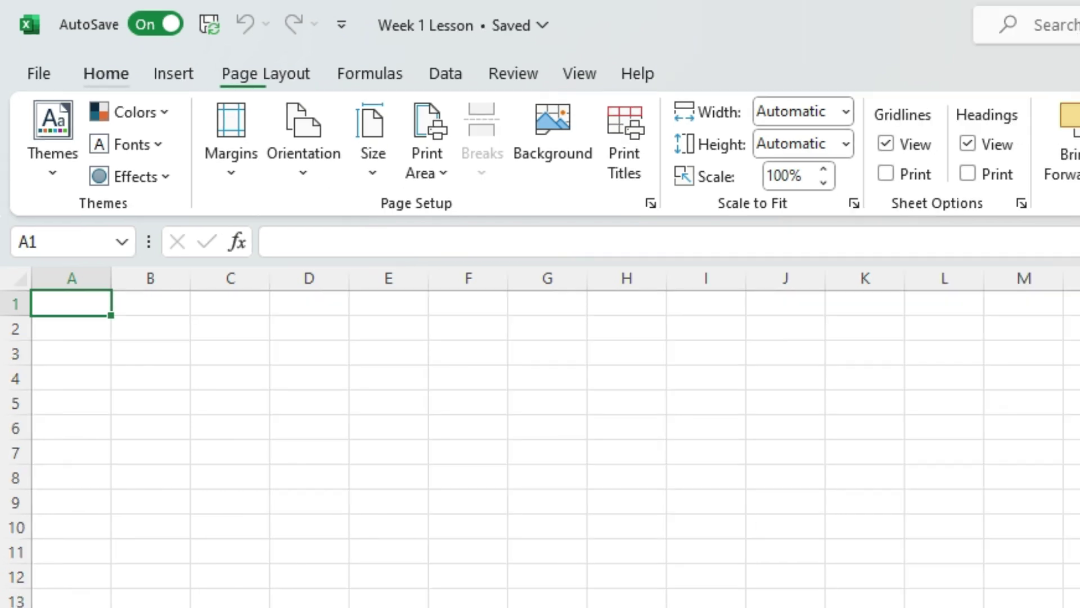
left_click(114, 85)
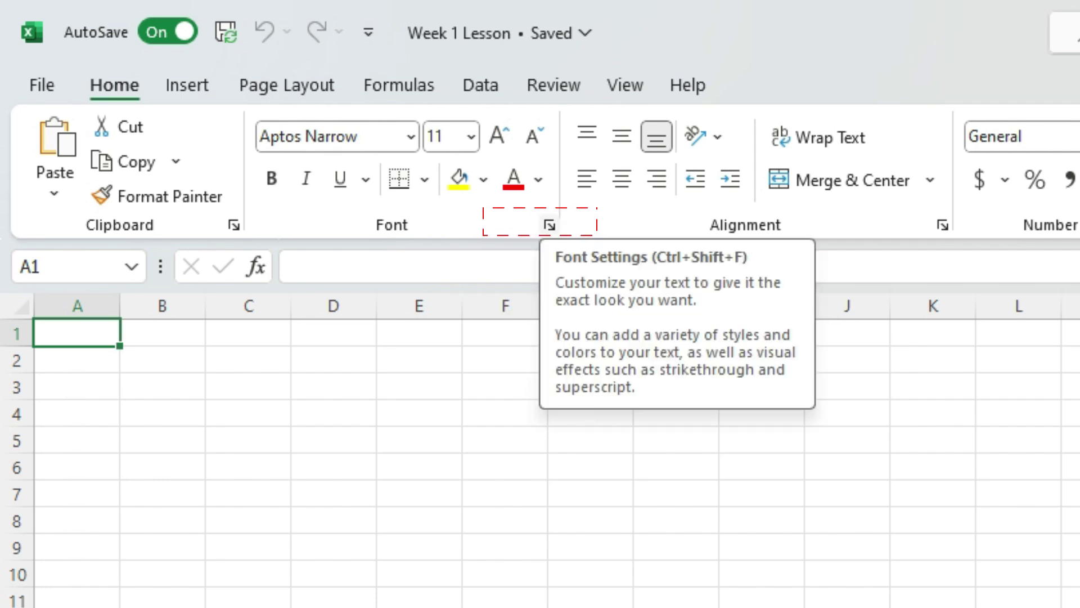
left_click(550, 225)
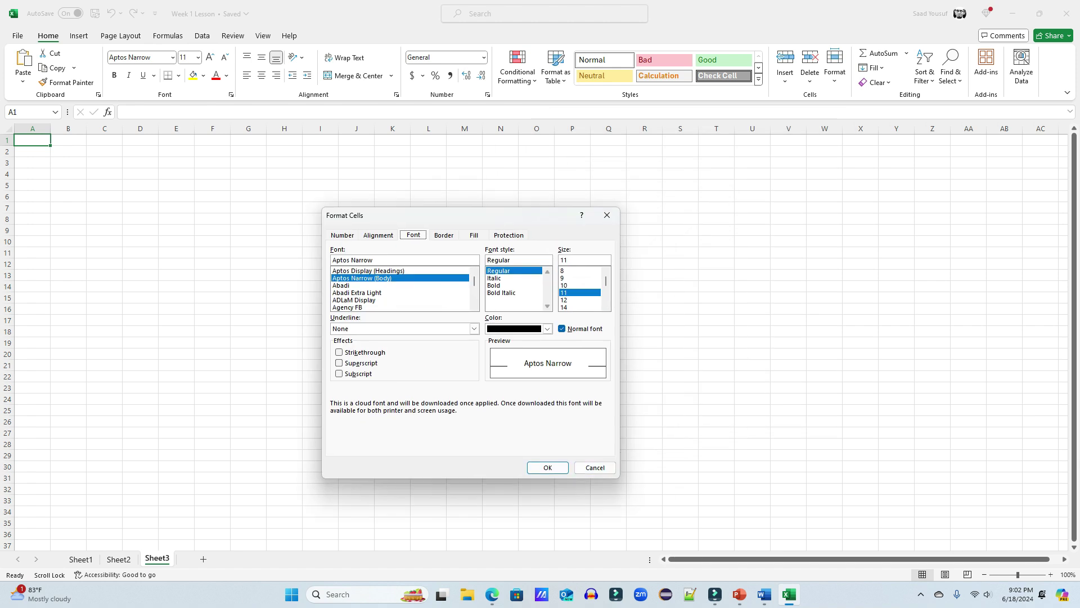
key("Escape")
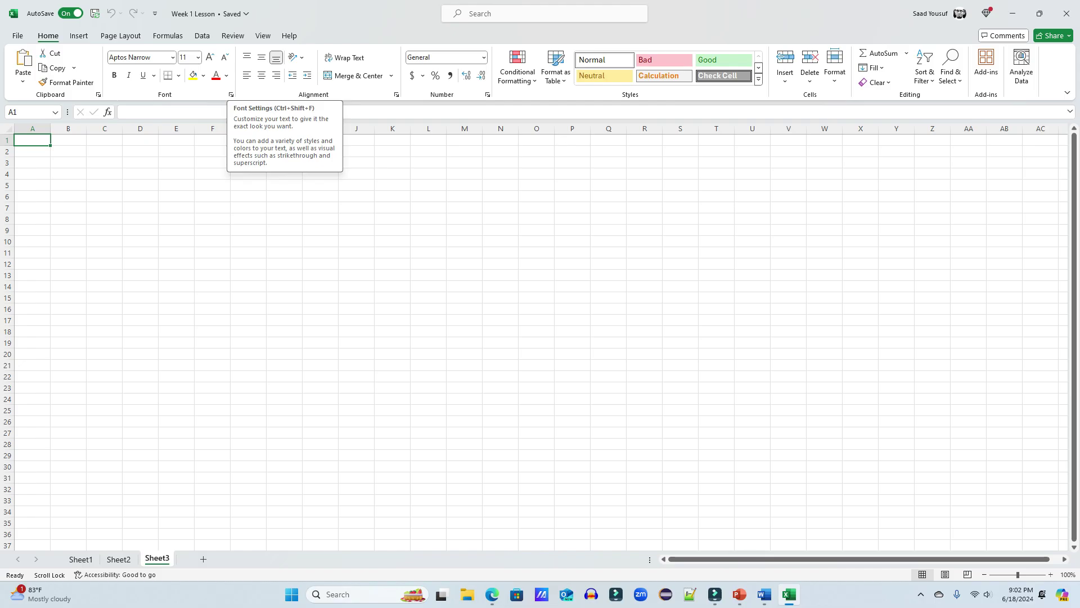
left_click(428, 196)
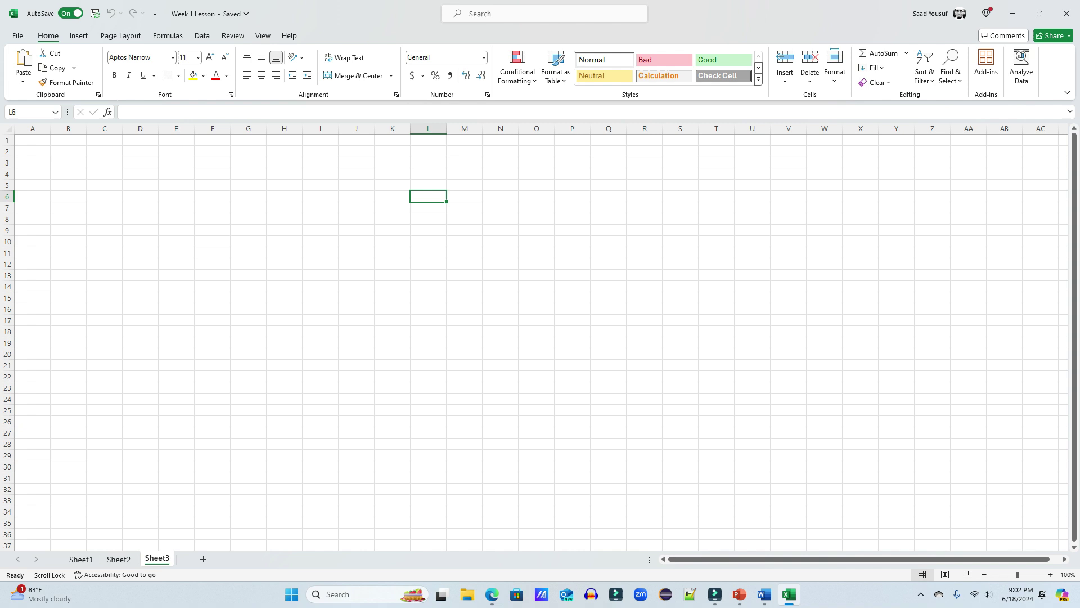
key("ctrl+shift+f")
key("Escape")
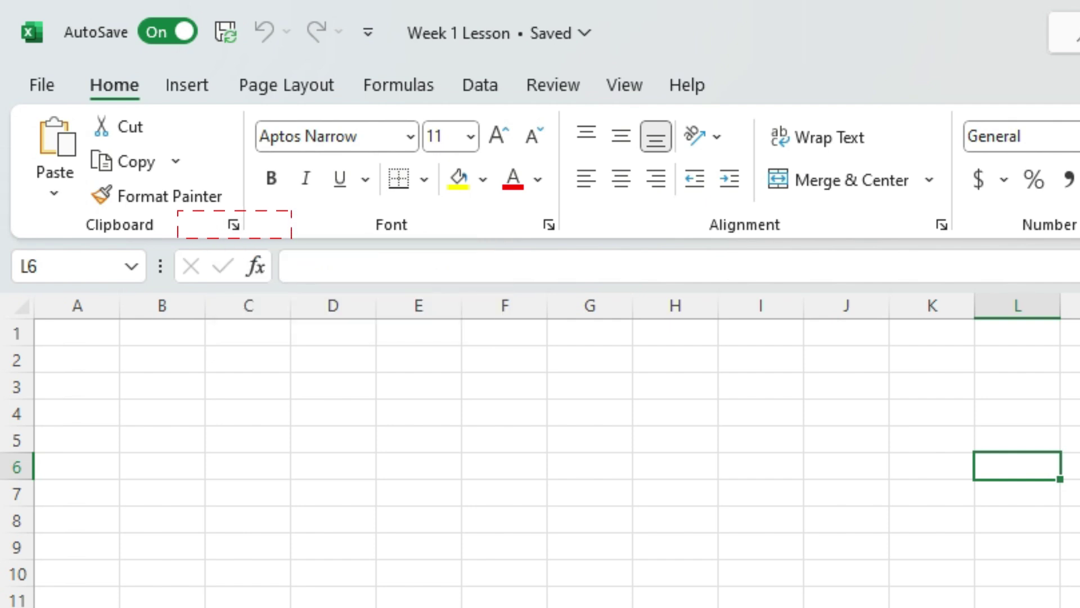
left_click(233, 224)
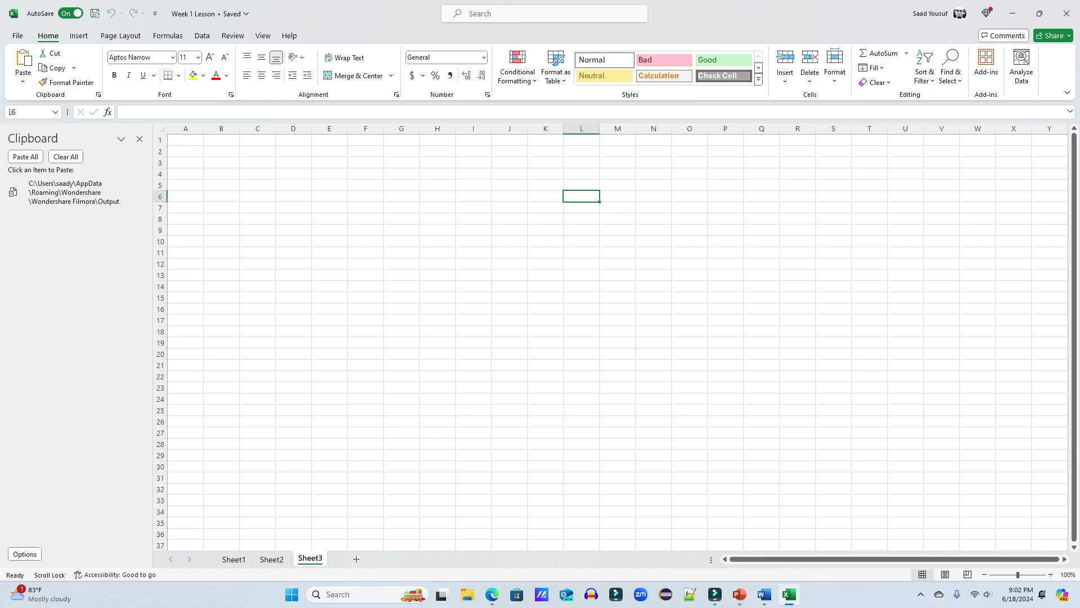
left_click(293, 185)
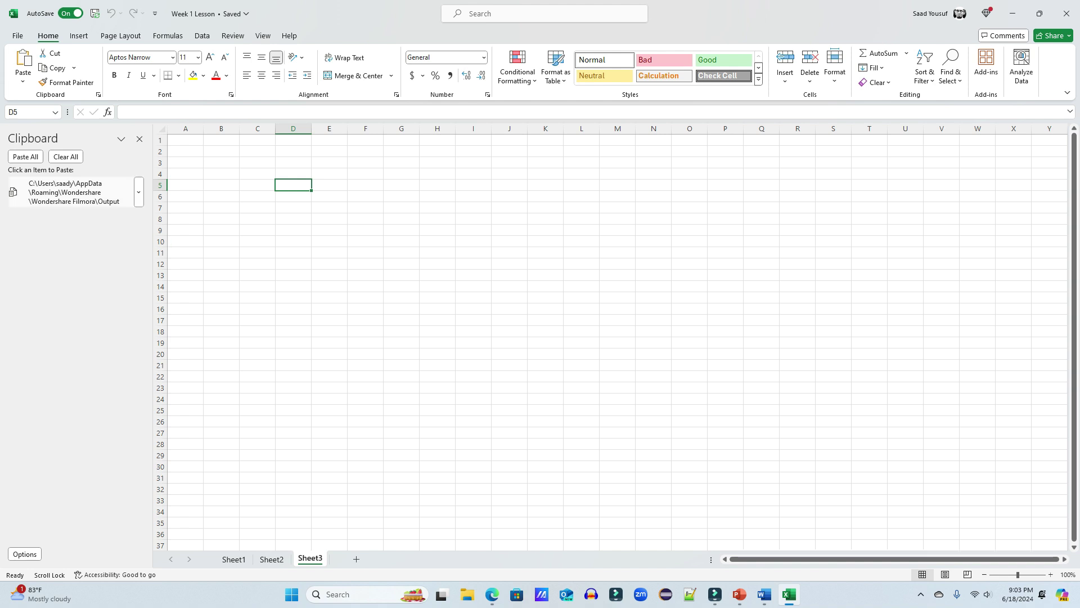
left_click(140, 139)
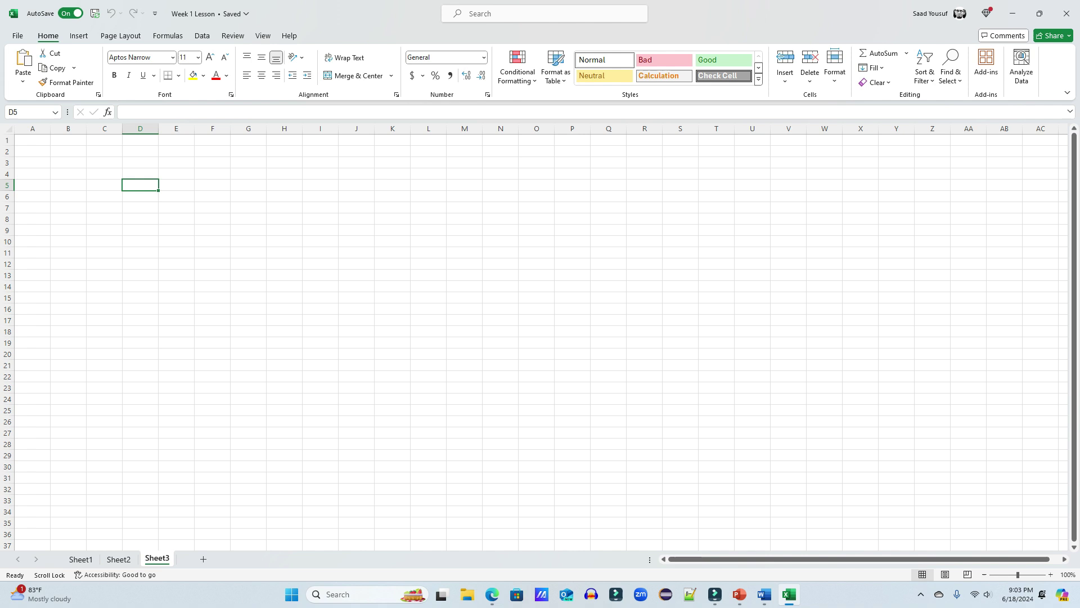
key("ctrl+shift+f")
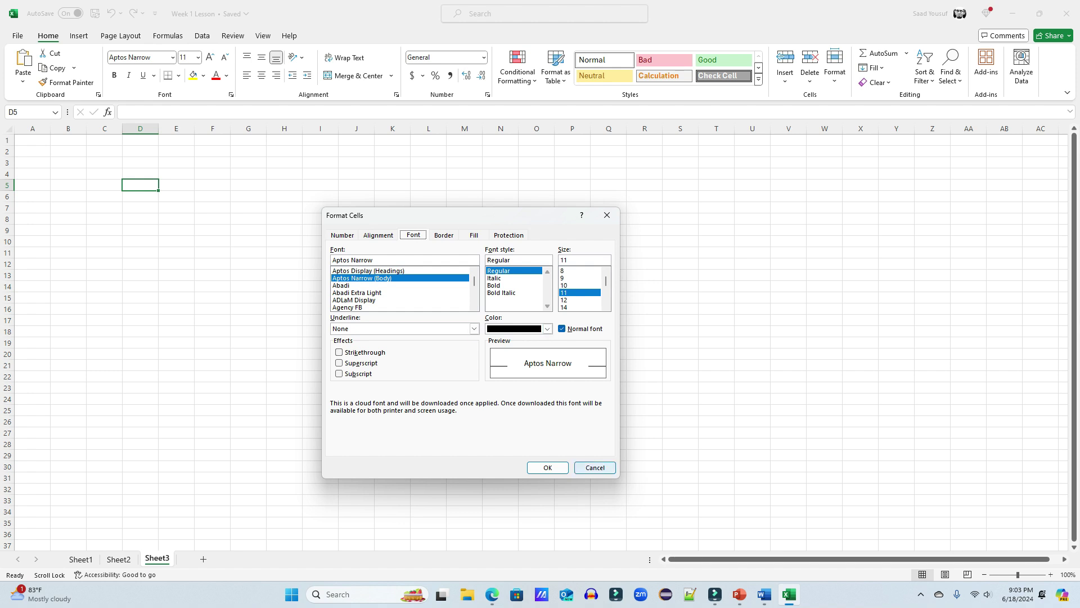
key("Escape")
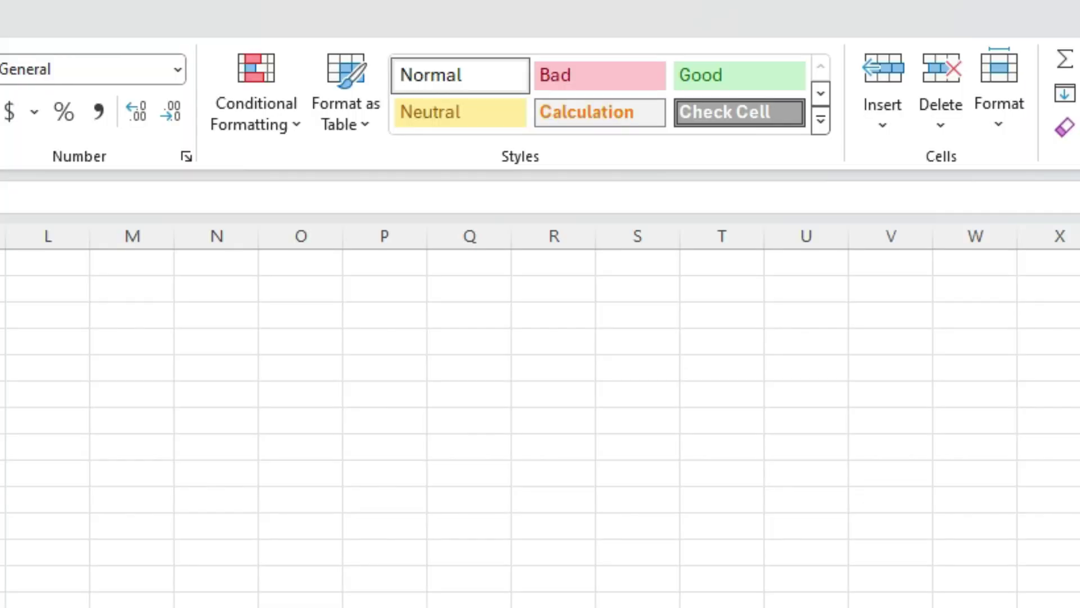
left_click(821, 93)
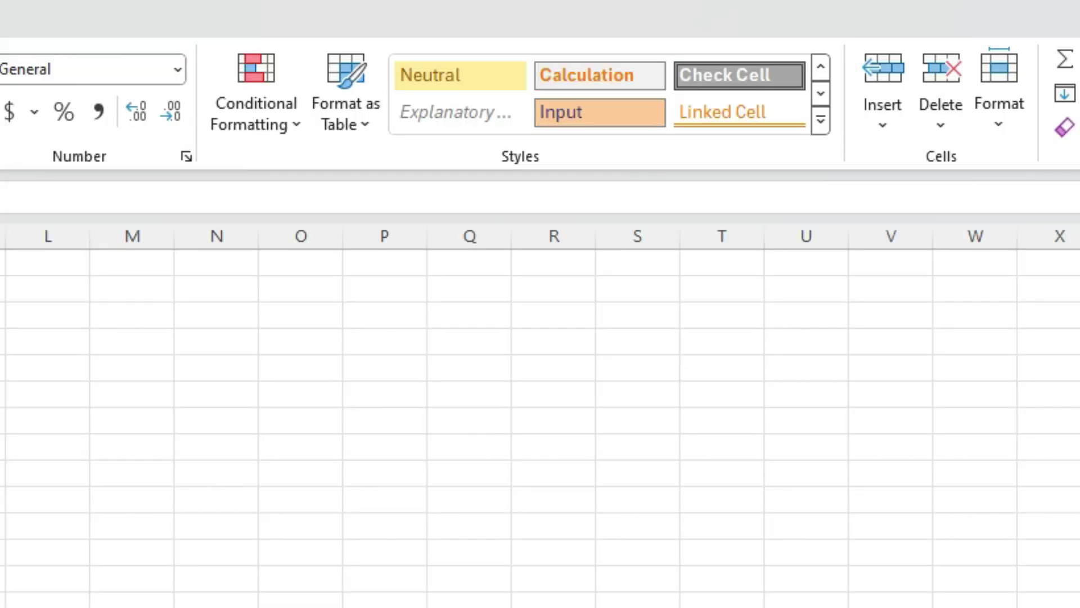
left_click(821, 66)
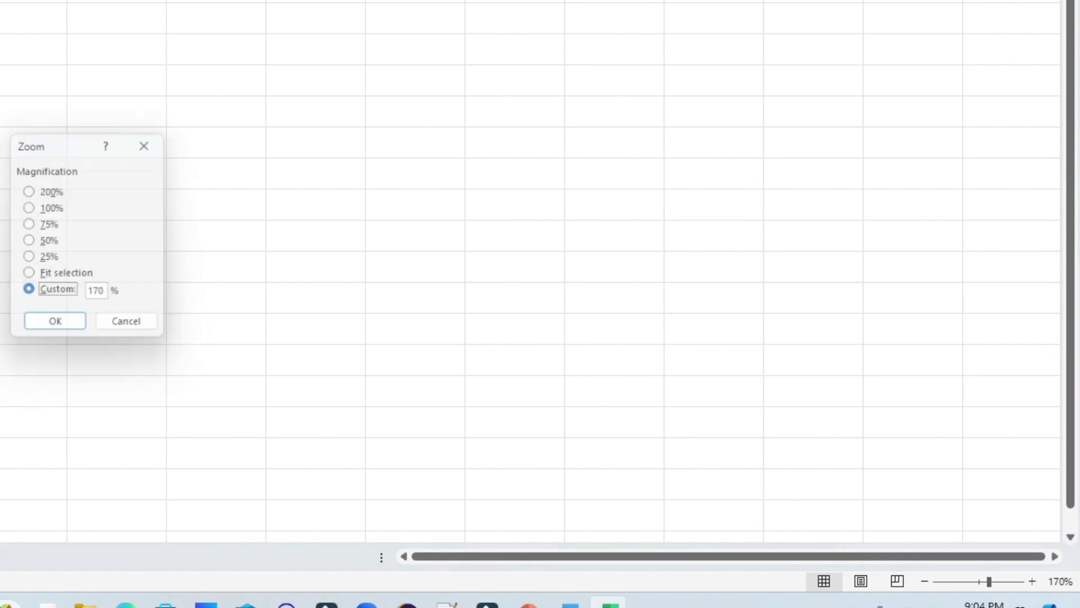
- Try a 200% magnification in the Zoom dialog
key("alt+0")
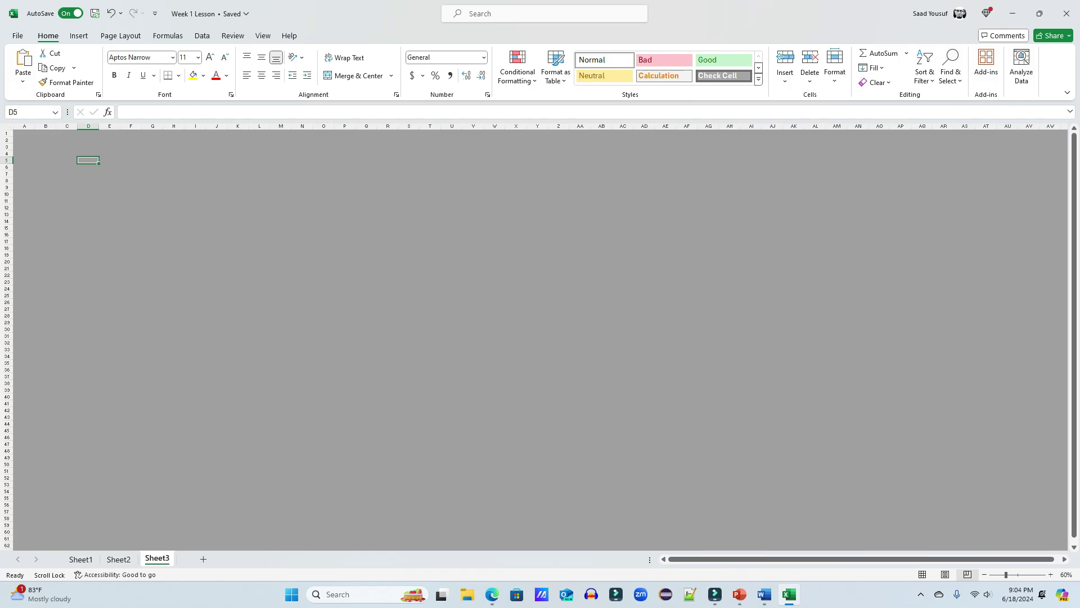
- Switch Sheet3 back to Normal view, then scroll down and back up to row 1
left_click(890, 574)
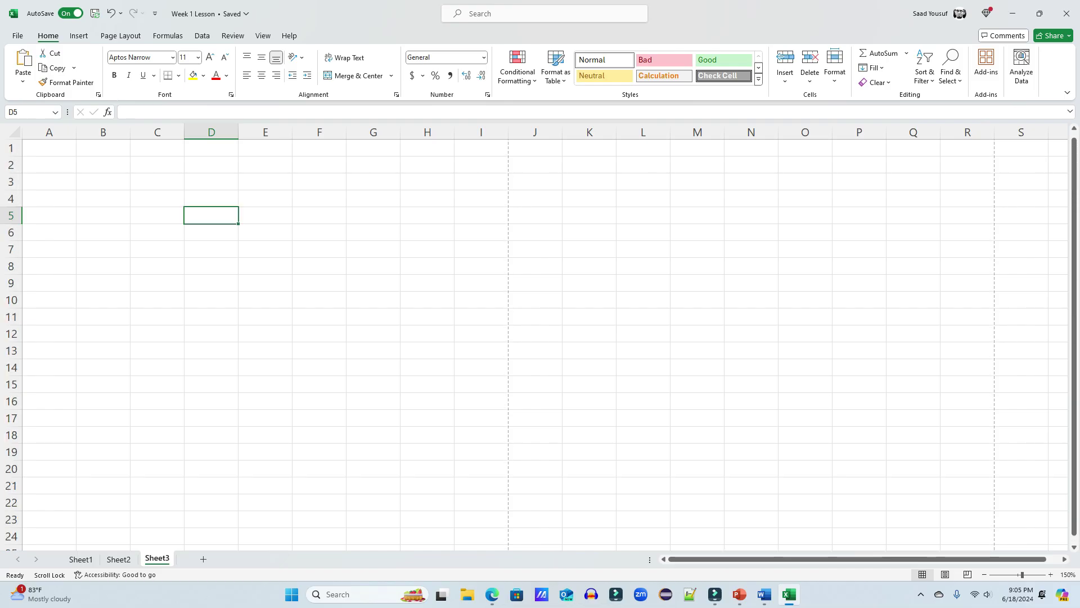
scroll(540, 337, "down", 5)
scroll(540, 346, "down", 7)
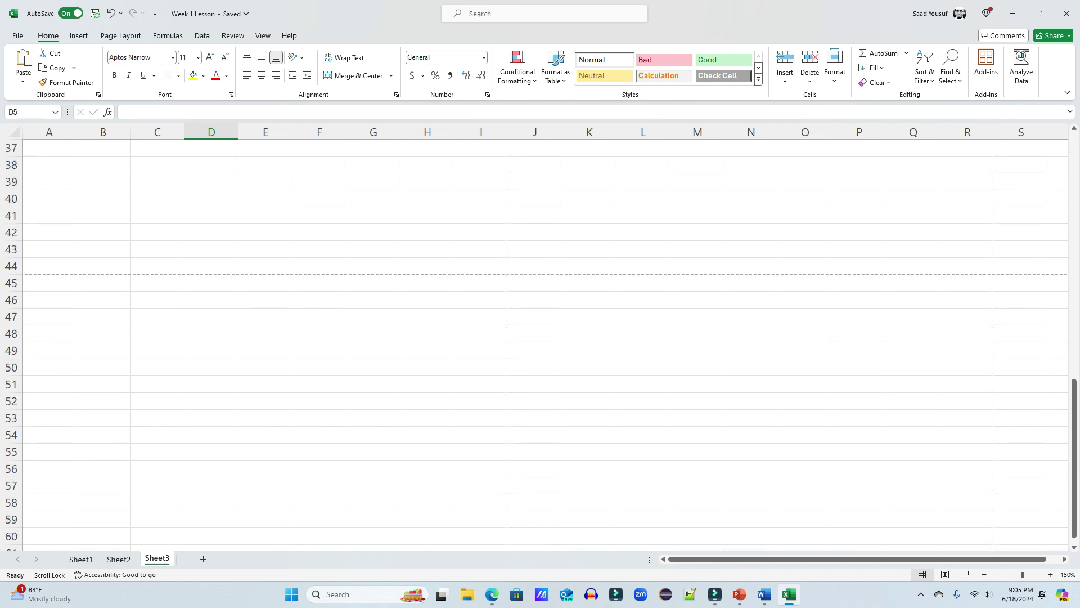
scroll(540, 338, "up", 4)
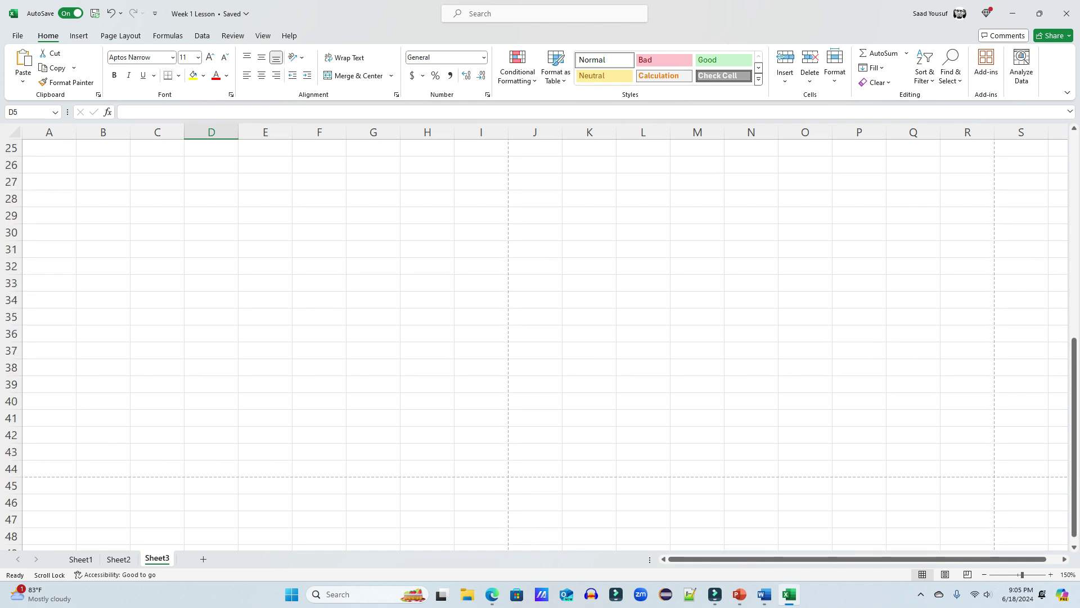
scroll(540, 337, "up", 8)
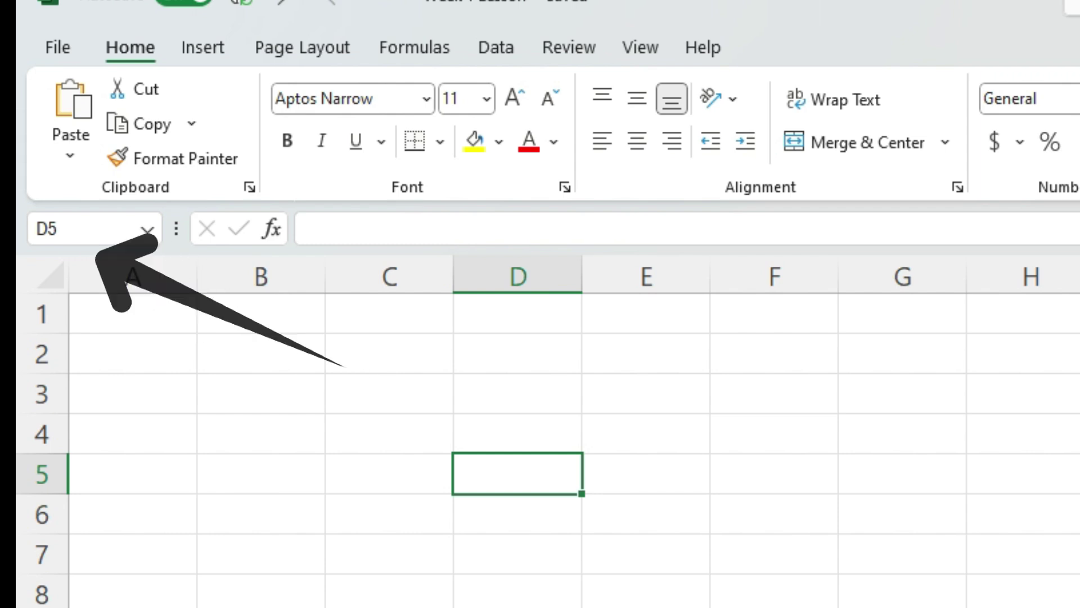
- Select cell B2 and start editing it in the formula bar
left_click(261, 353)
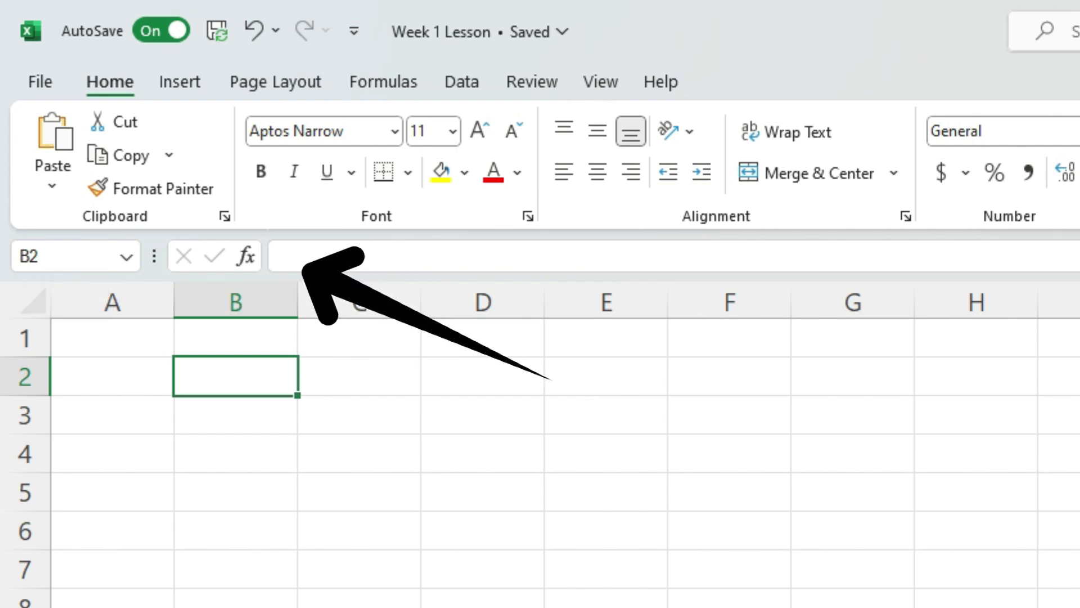
left_click(283, 256)
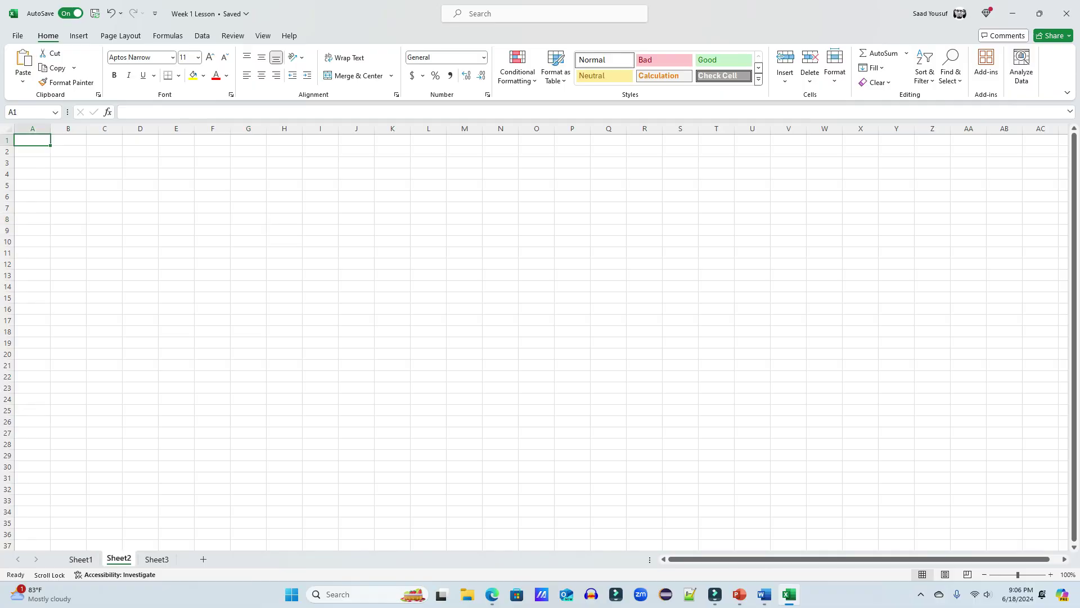
- Cycle through the sheet tabs to Sheet1 and zoom in until only columns A to H show
mouse_move(844, 559)
left_mouse_down()
mouse_move(854, 559)
mouse_move(844, 559)
left_mouse_up()
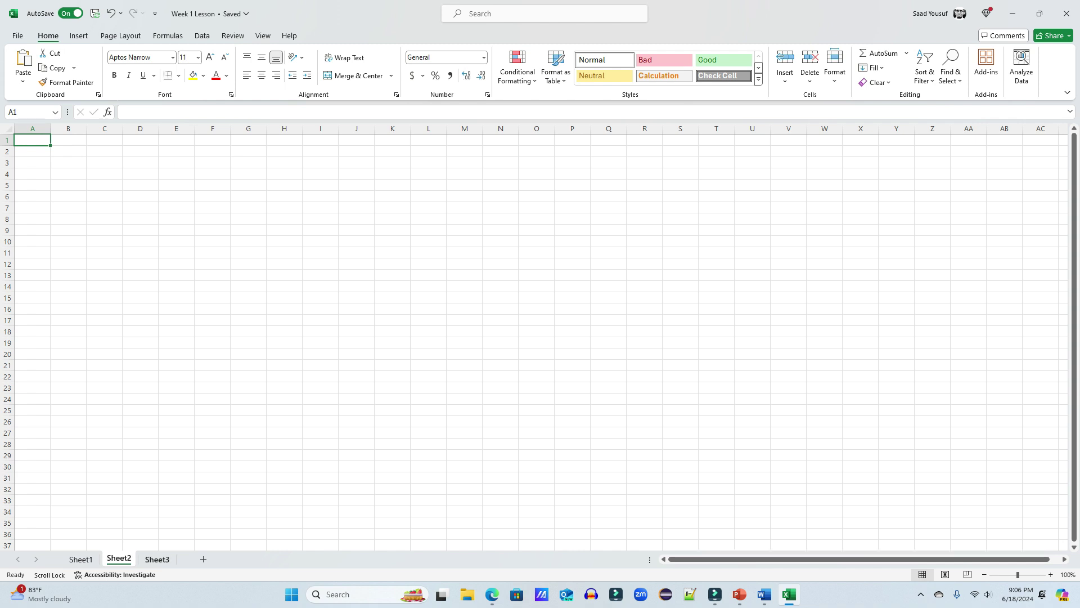
key("ctrl+Page_Up")
key("ctrl+Page_Down")
key("ctrl+Page_Down")
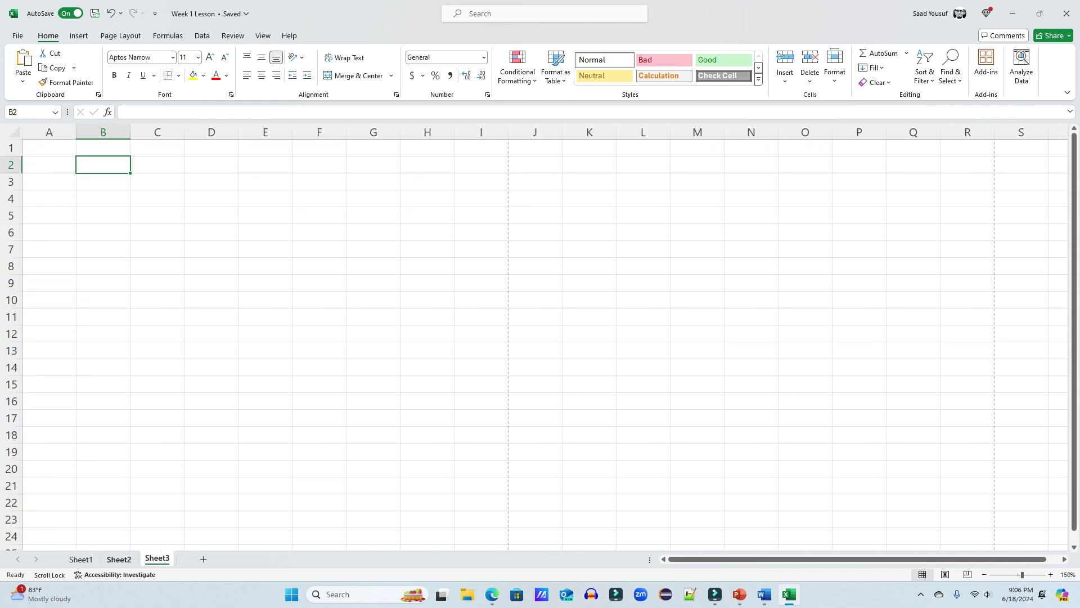
key("ctrl+Page_Up")
key("ctrl+Page_Up")
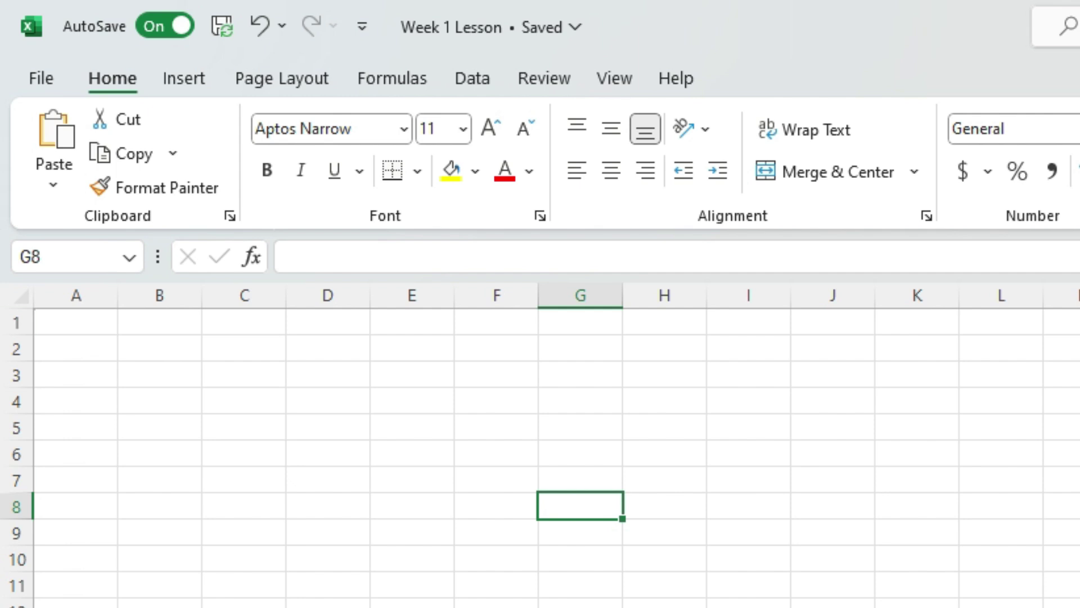
scroll(540, 444, "up", 5)
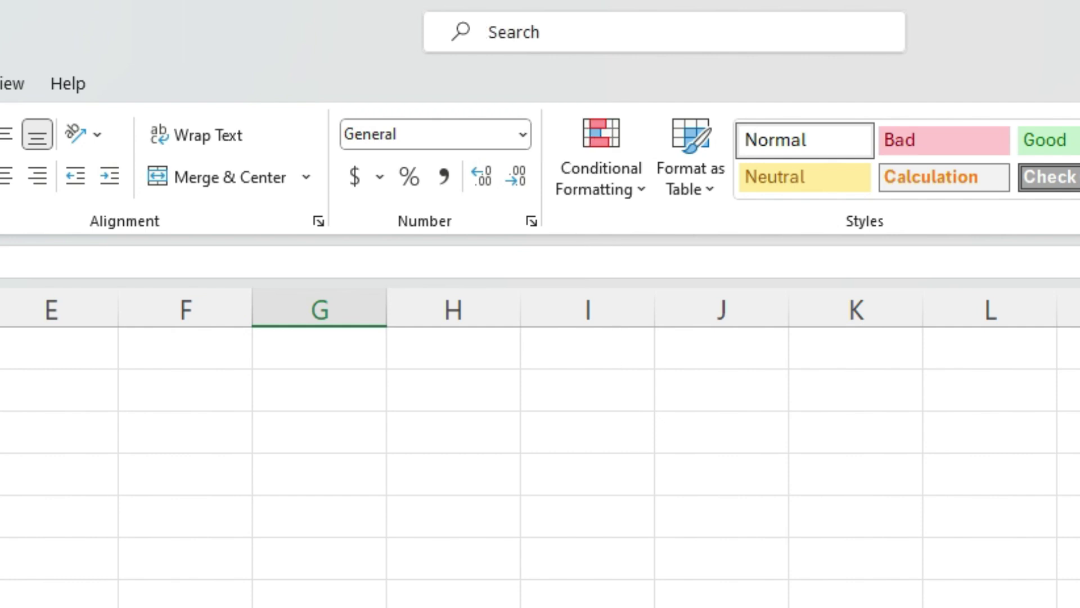
- Search 'font' and open Font Settings, showing Aptos Narrow, Regular, size 11
left_click(506, 32)
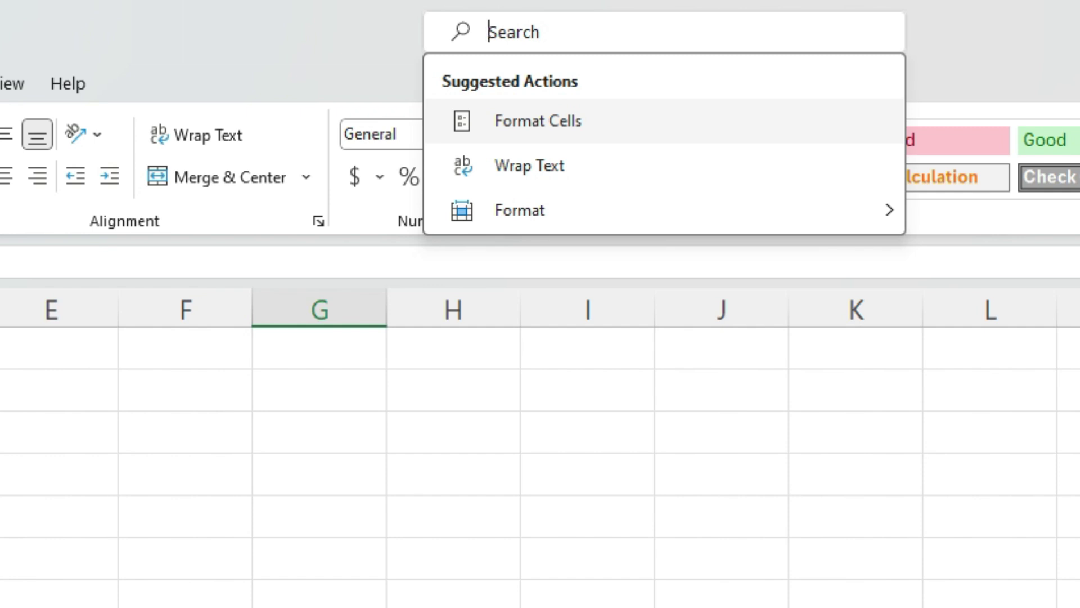
type("font")
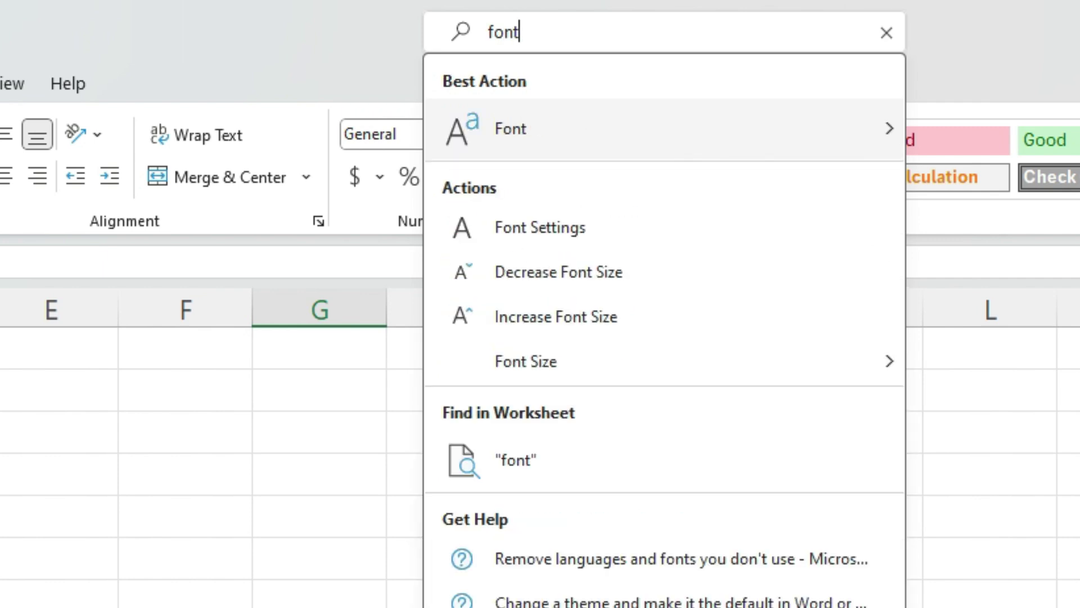
key("Down")
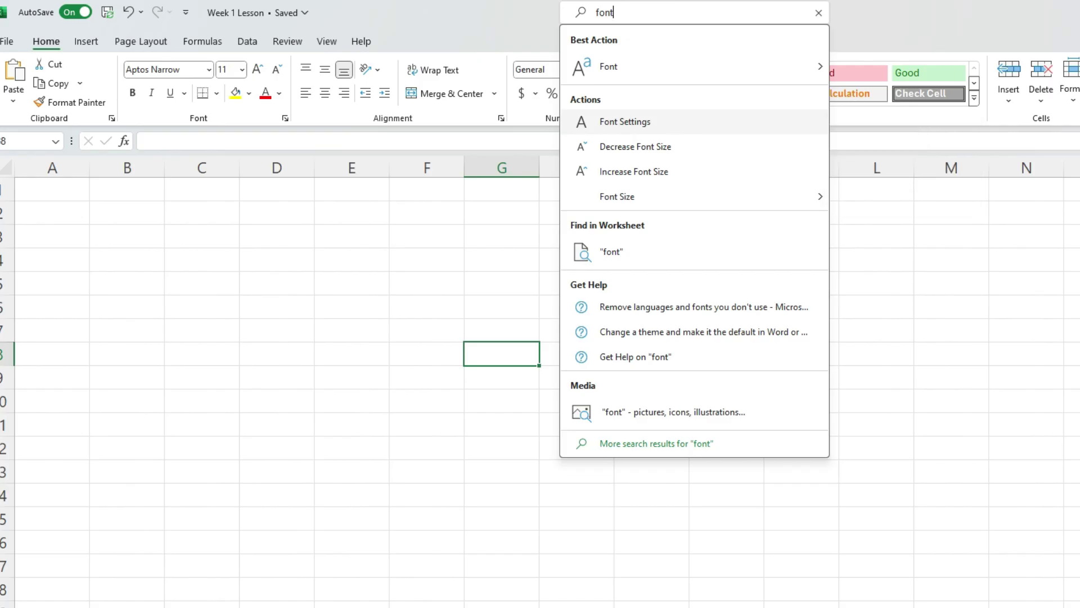
key("Return")
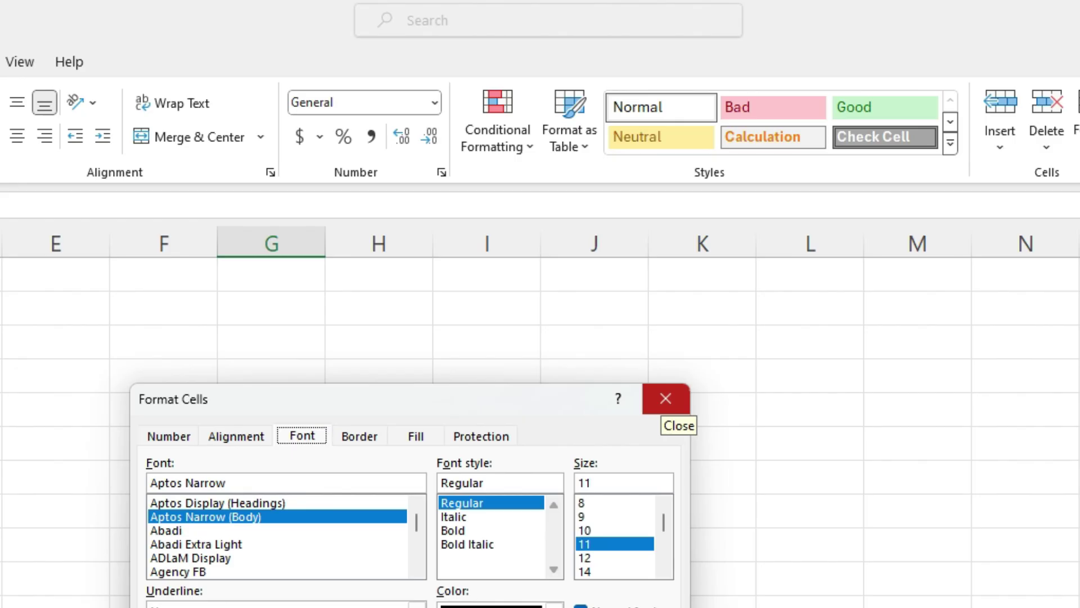
- Close Format Cells, search 'font' again to view the font list, then dismiss it
left_click(777, 275)
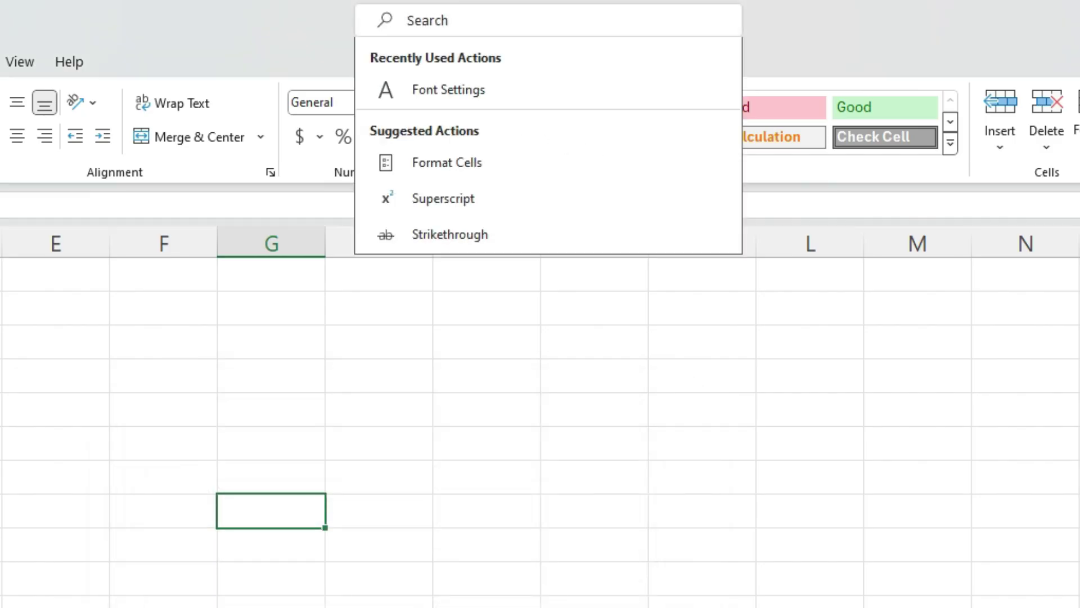
type("font")
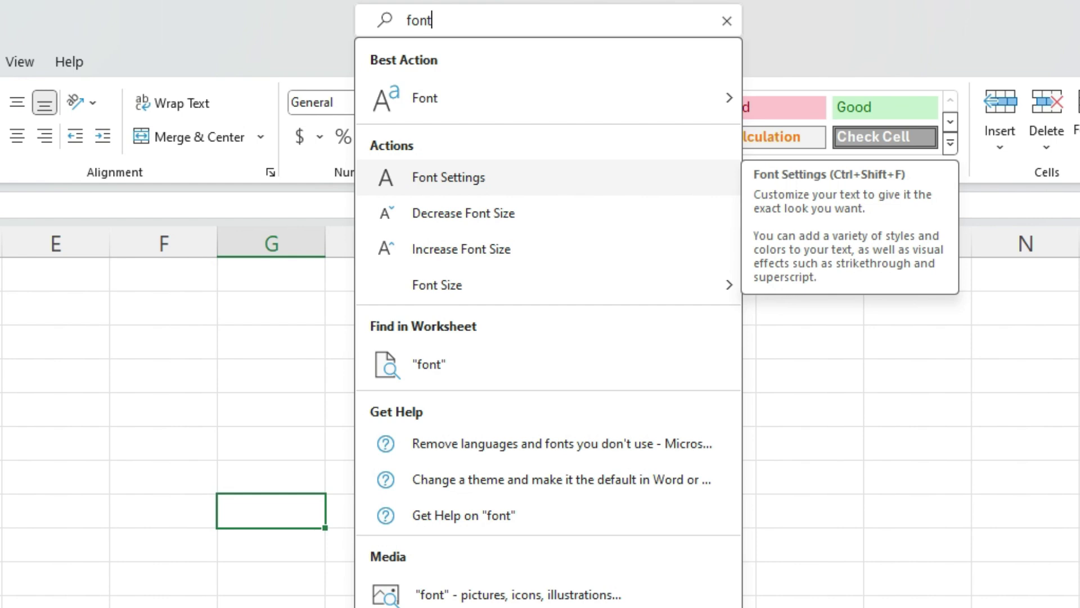
key("Up")
key("Right")
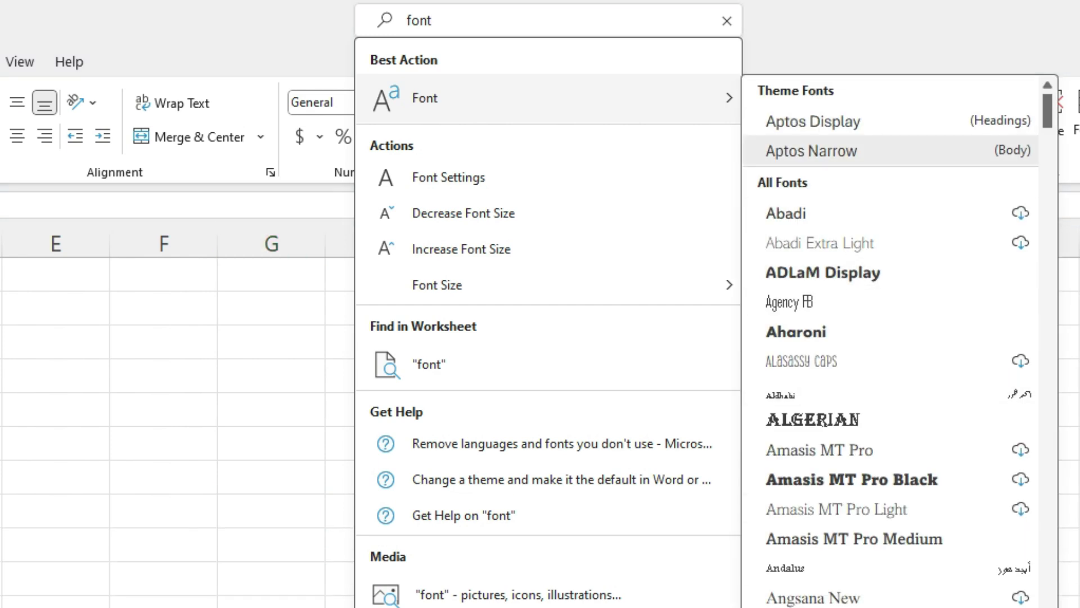
key("Escape")
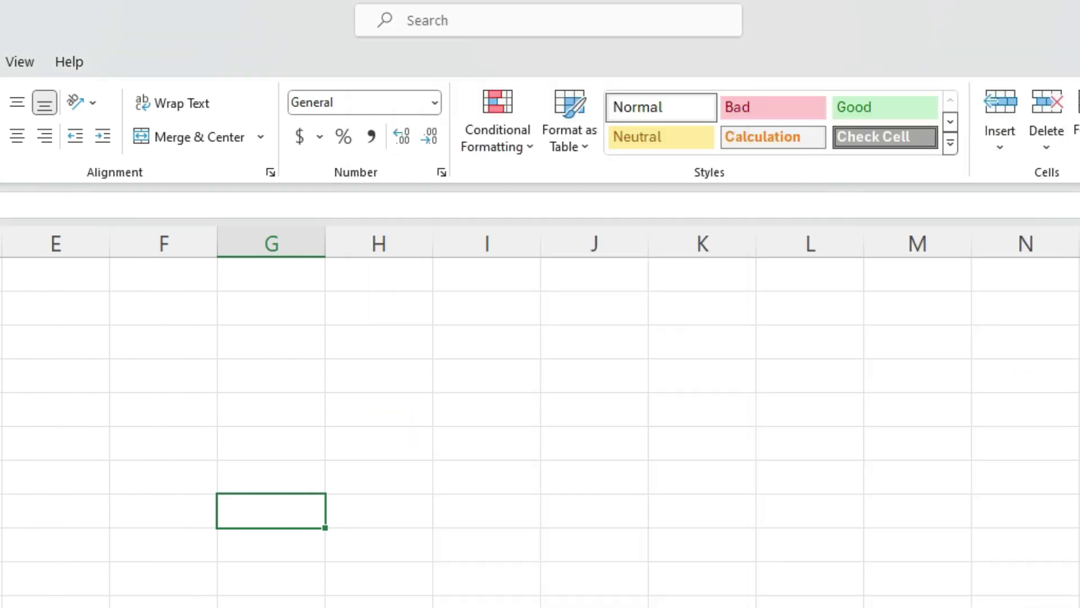